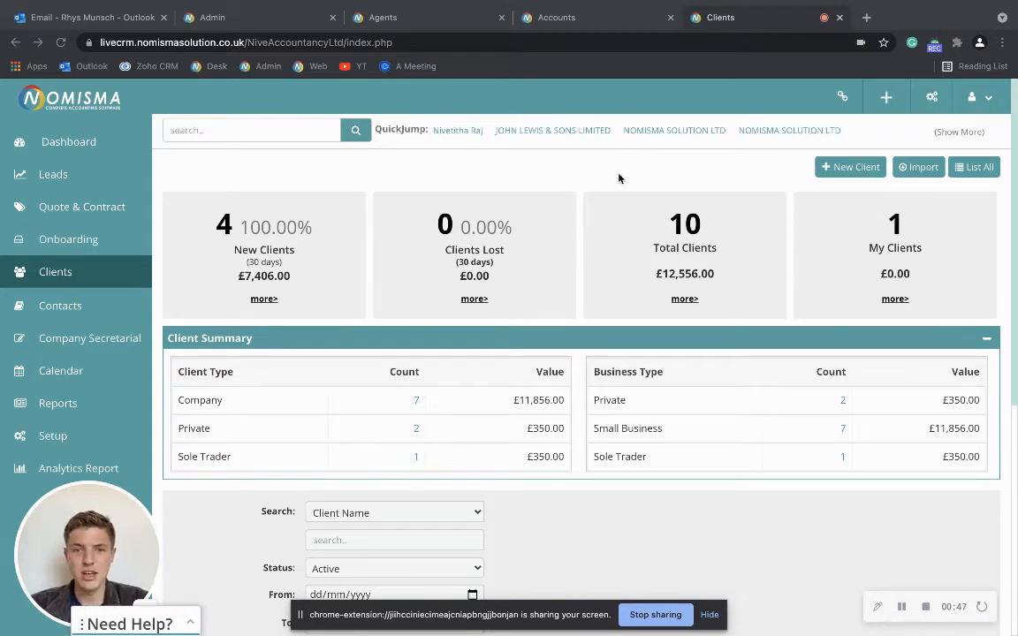
- Switch from the Clients dashboard to the Leads dashboard using the sidebar
click(89, 180)
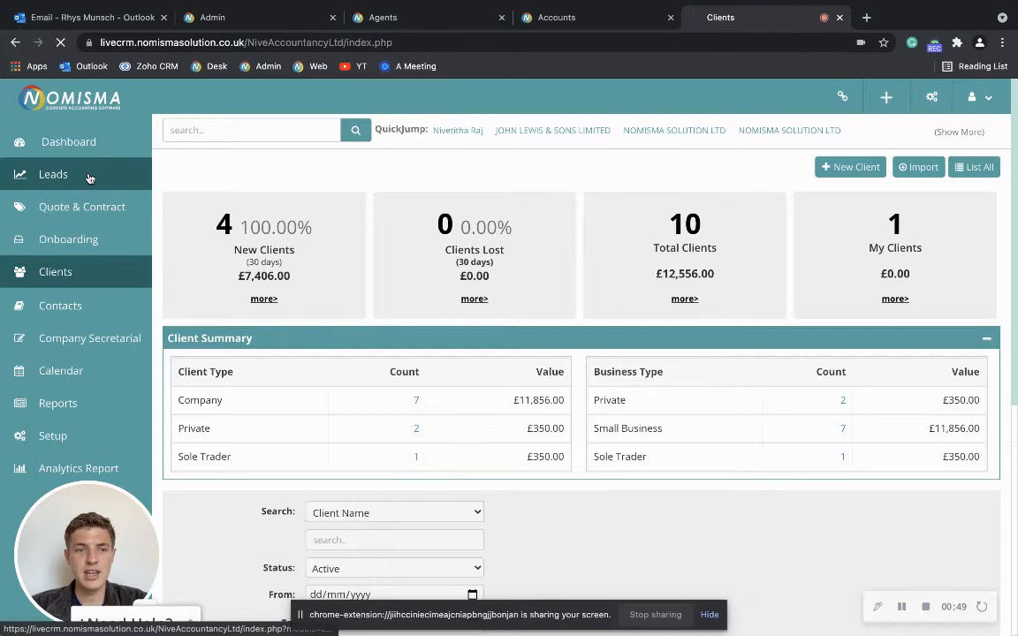
- Start a new lead and enter the contact's first and last name, phone number and email
scroll(319, 380, down, 3)
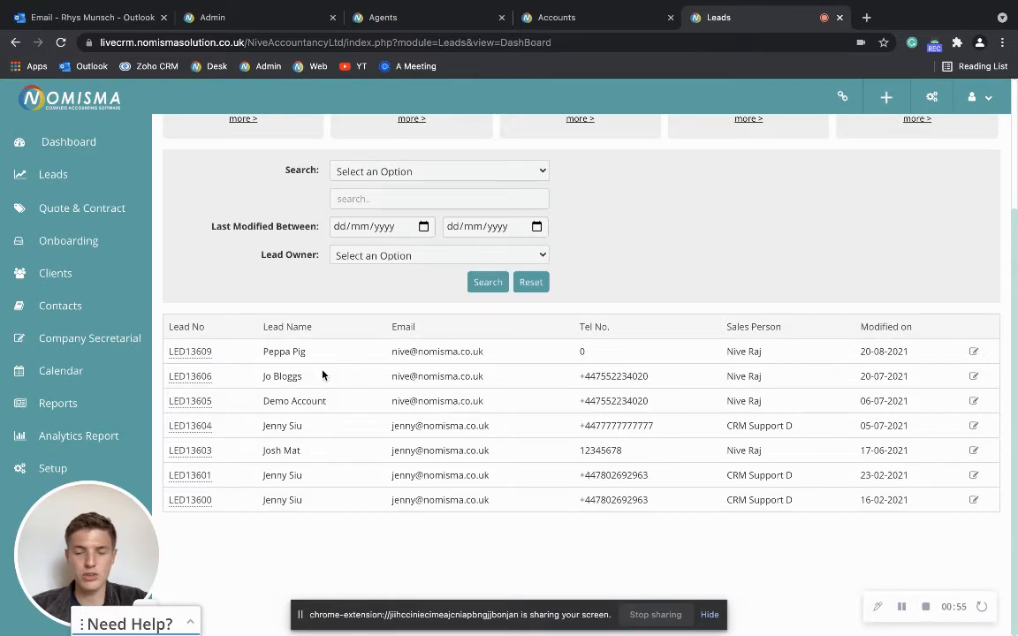
scroll(323, 375, up, 3)
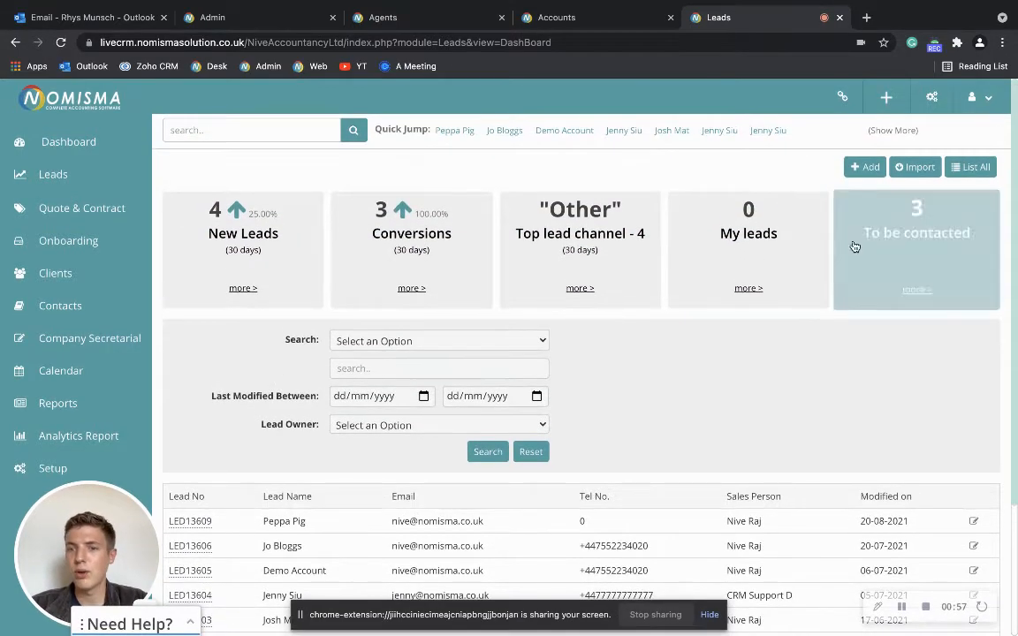
click(871, 167)
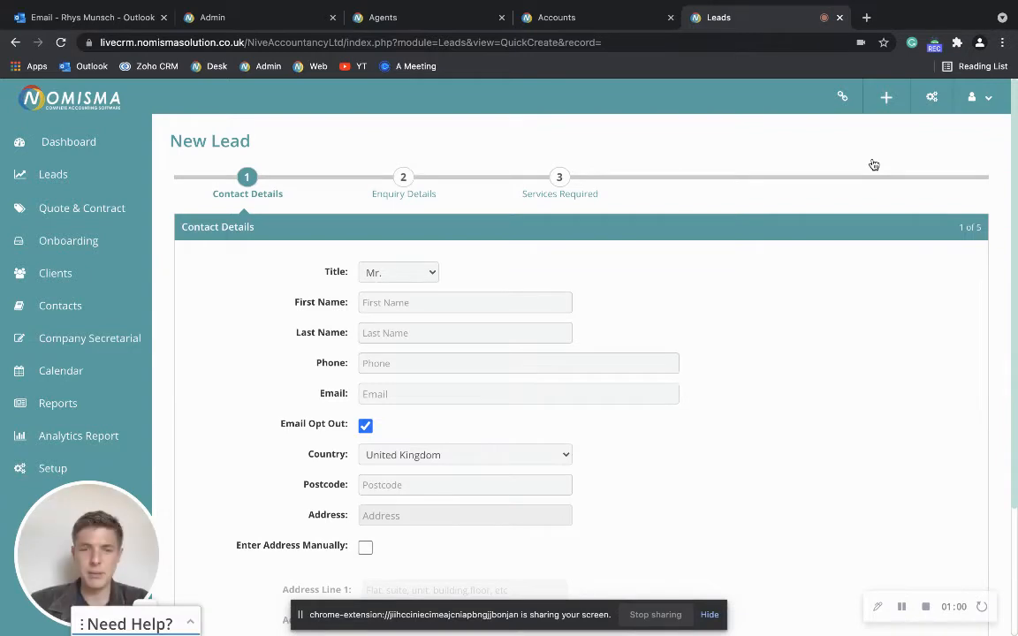
click(553, 302)
key(Tab)
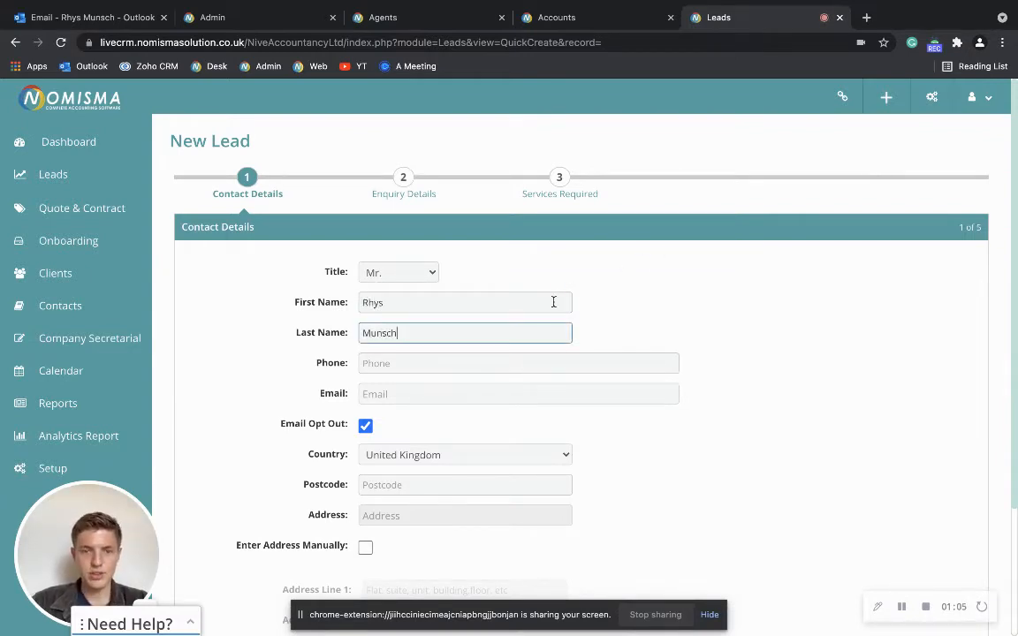
click(634, 360)
text(12345678910)
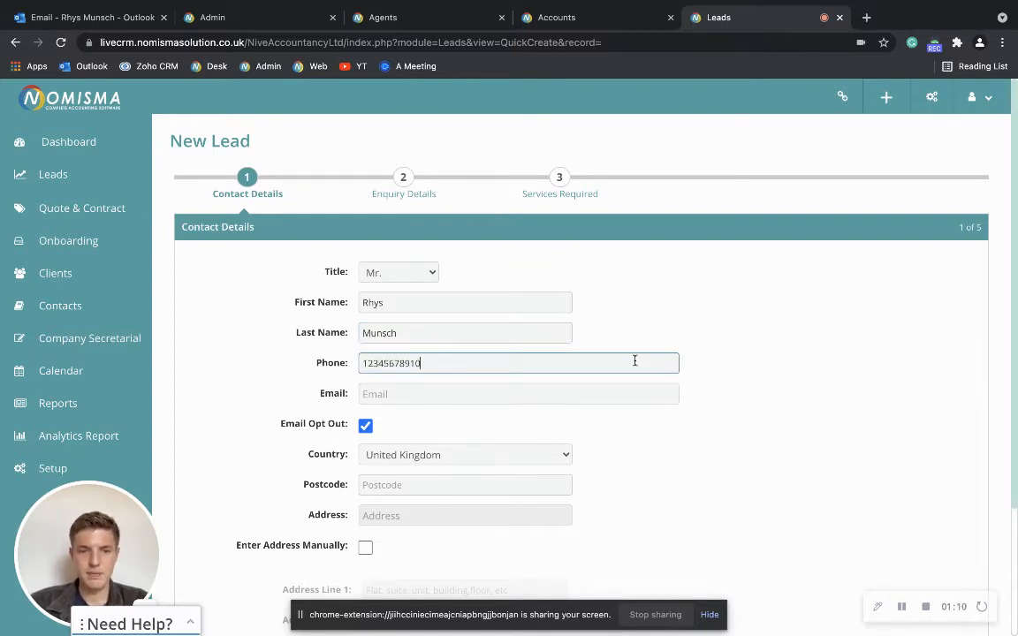
click(557, 395)
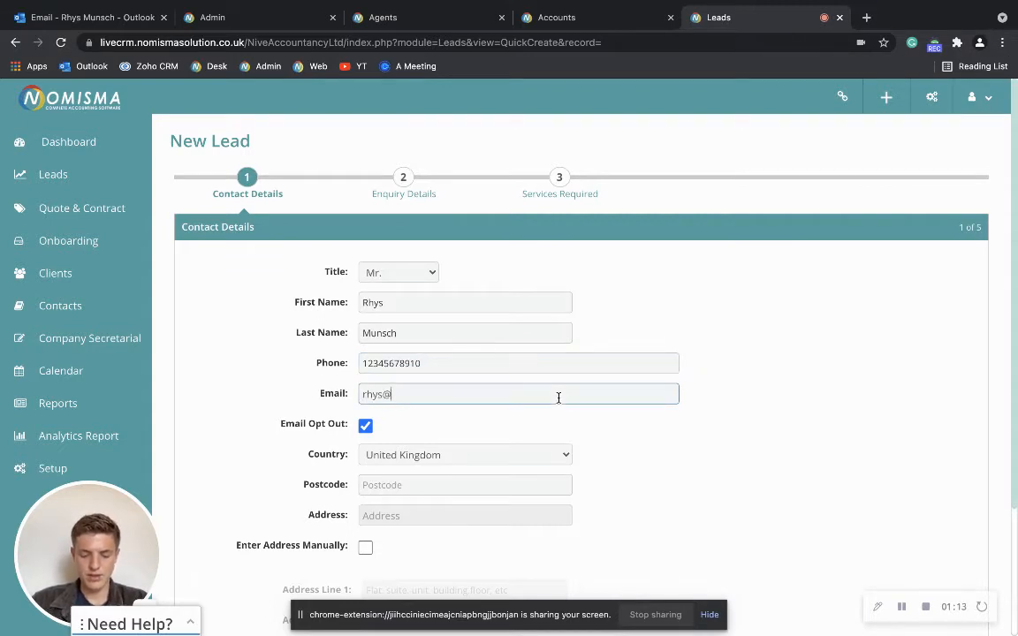
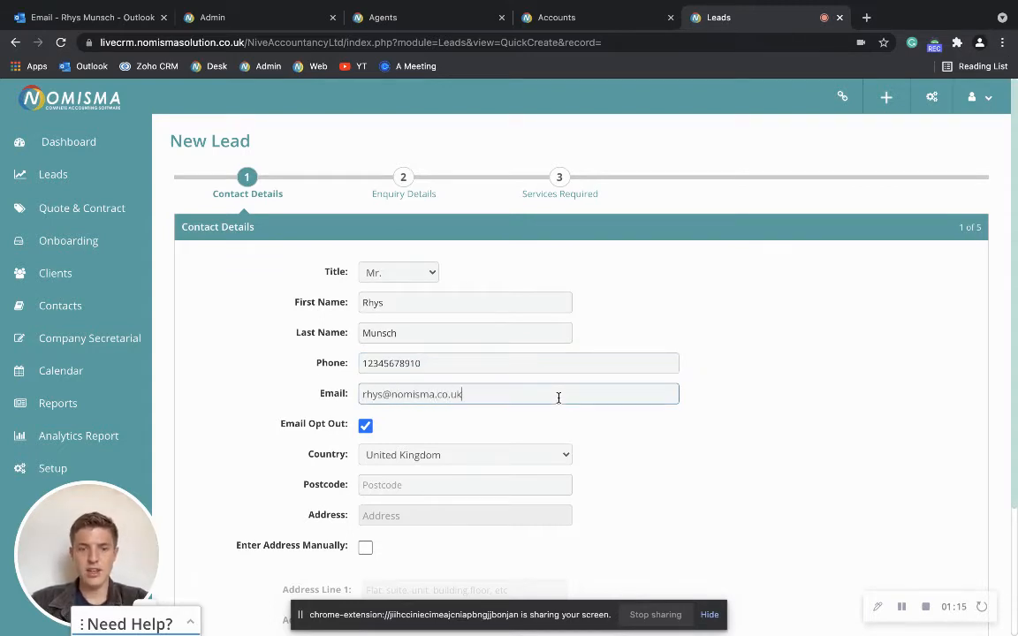
- Enter the lead's postcode, pick the street address from the lookup, and continue to Enquiry Details
scroll(541, 426, down, 1)
click(455, 450)
text(Bn228EQ)
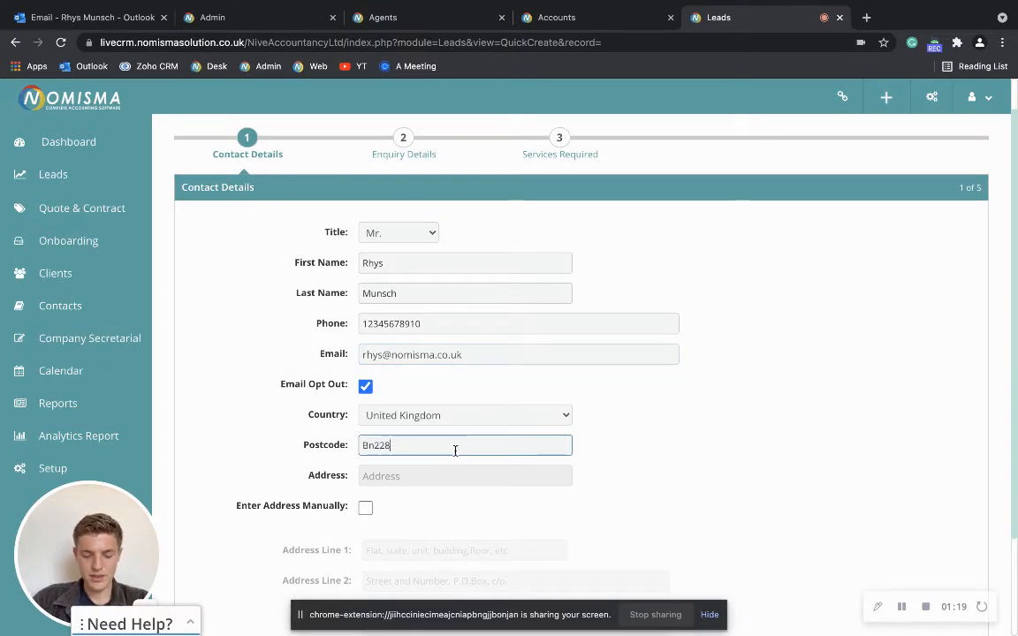
scroll(408, 371, down, 3)
scroll(409, 371, down, 5)
scroll(468, 354, up, 5)
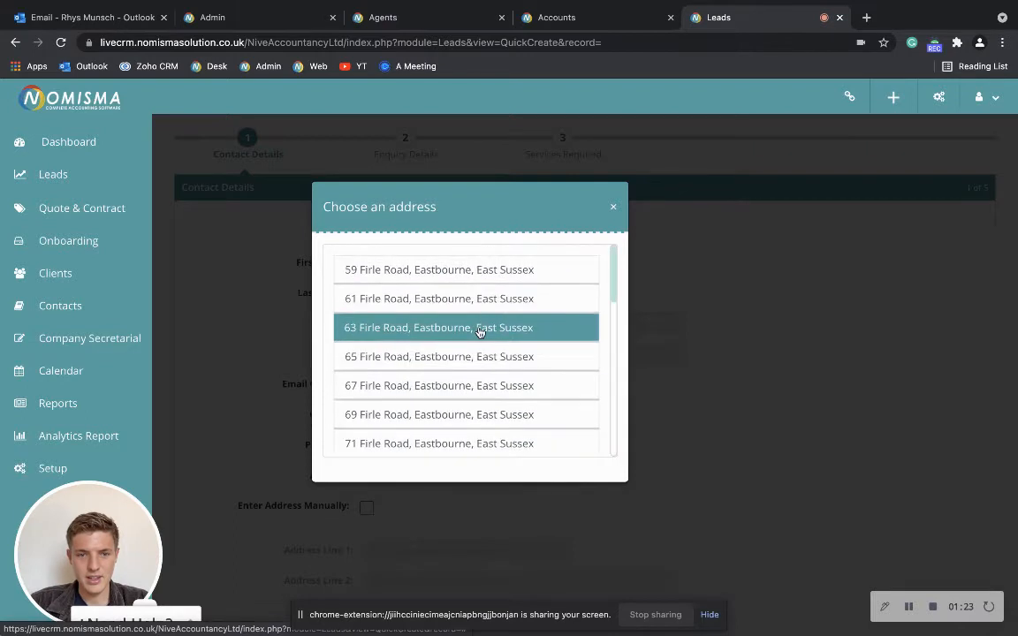
click(478, 328)
scroll(663, 460, down, 3)
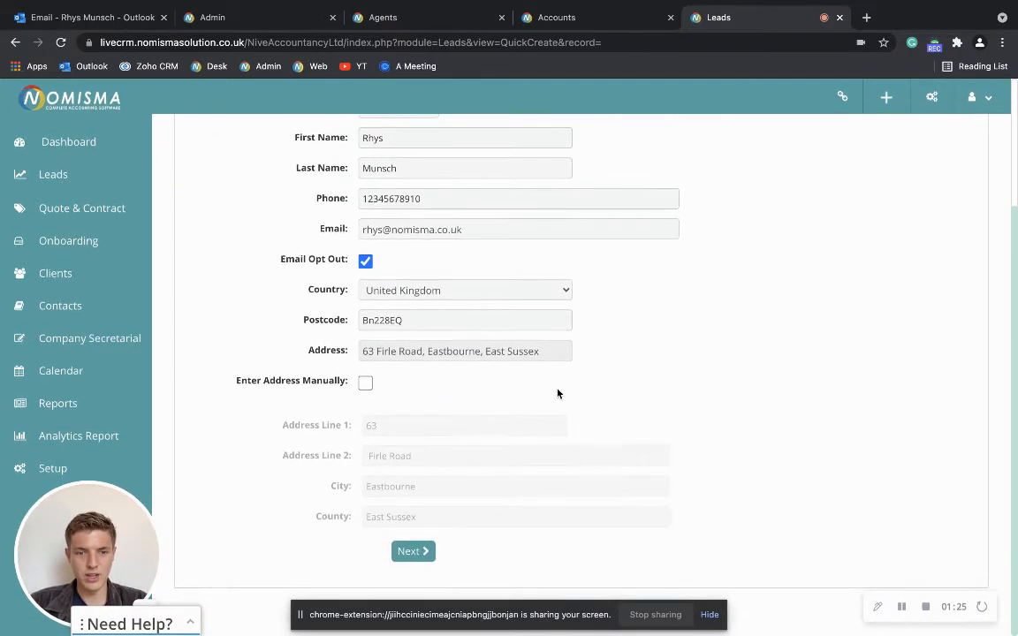
click(412, 551)
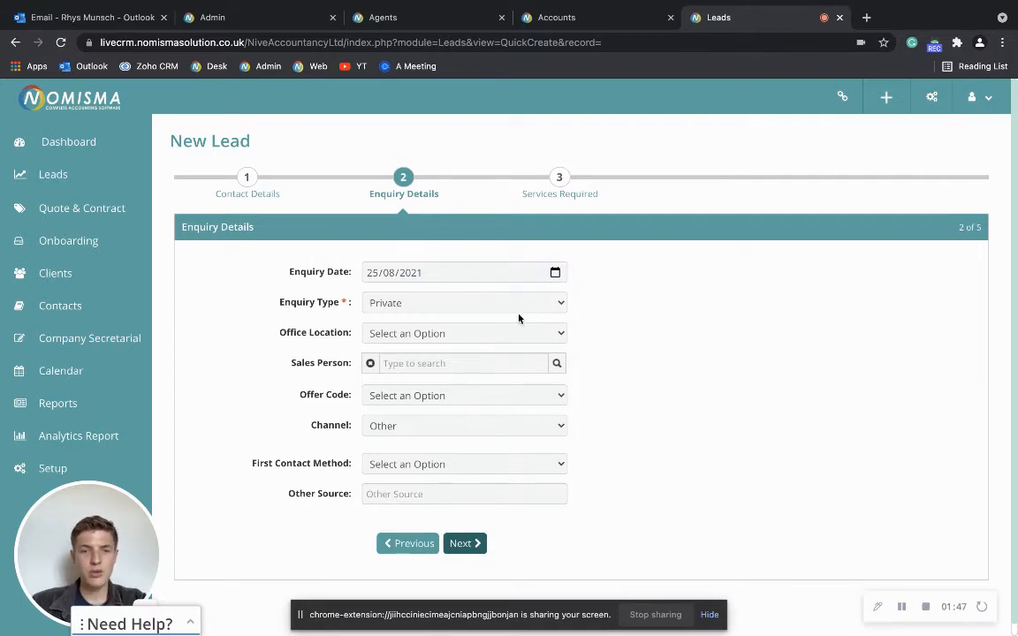
- Set the enquiry type to Company with Small Business as business type, then continue
click(454, 306)
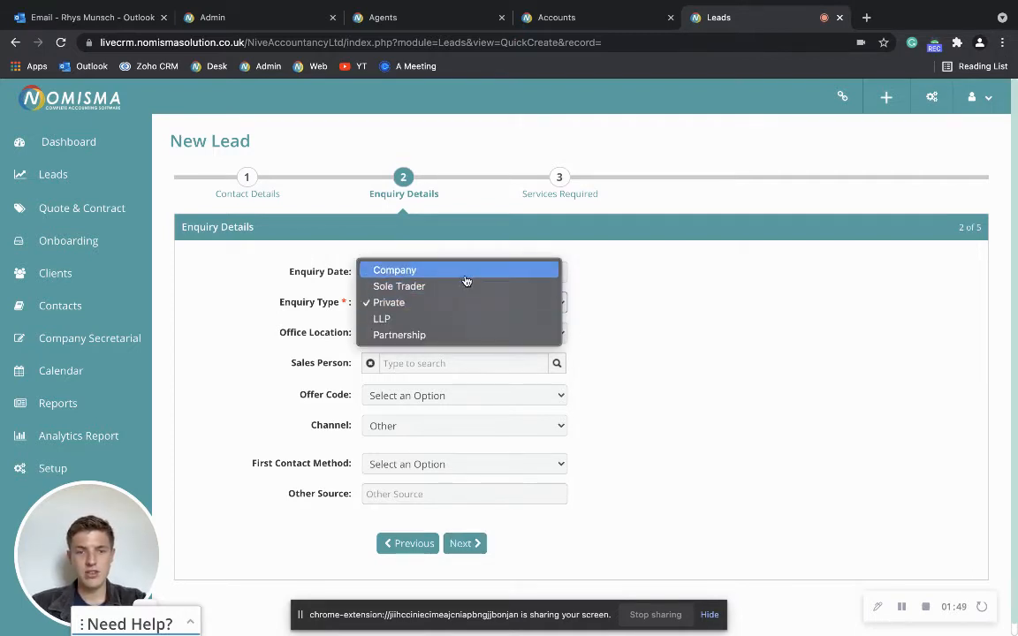
click(433, 270)
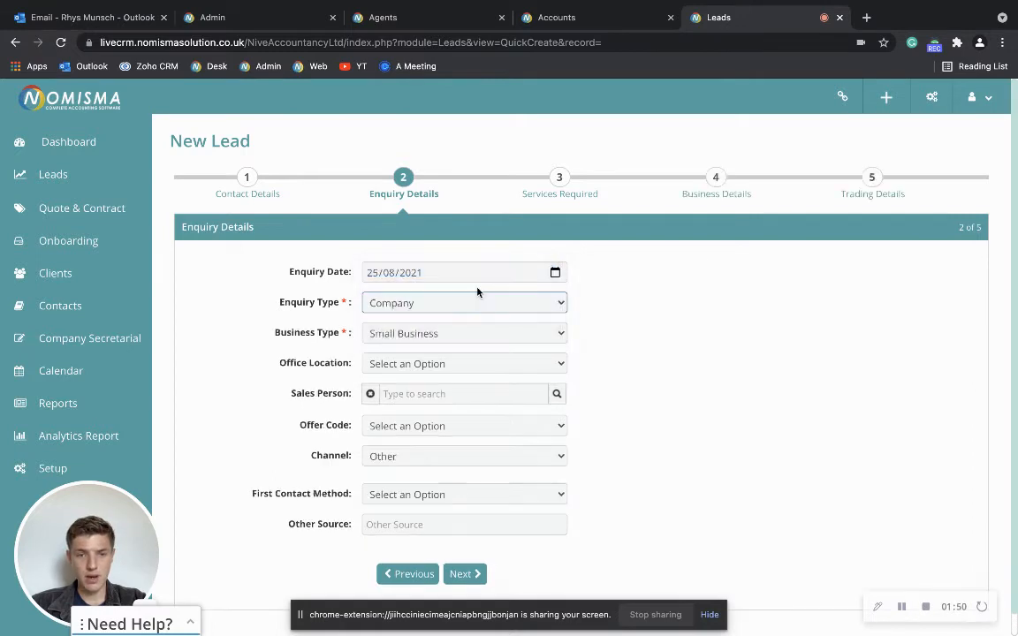
click(430, 334)
click(433, 333)
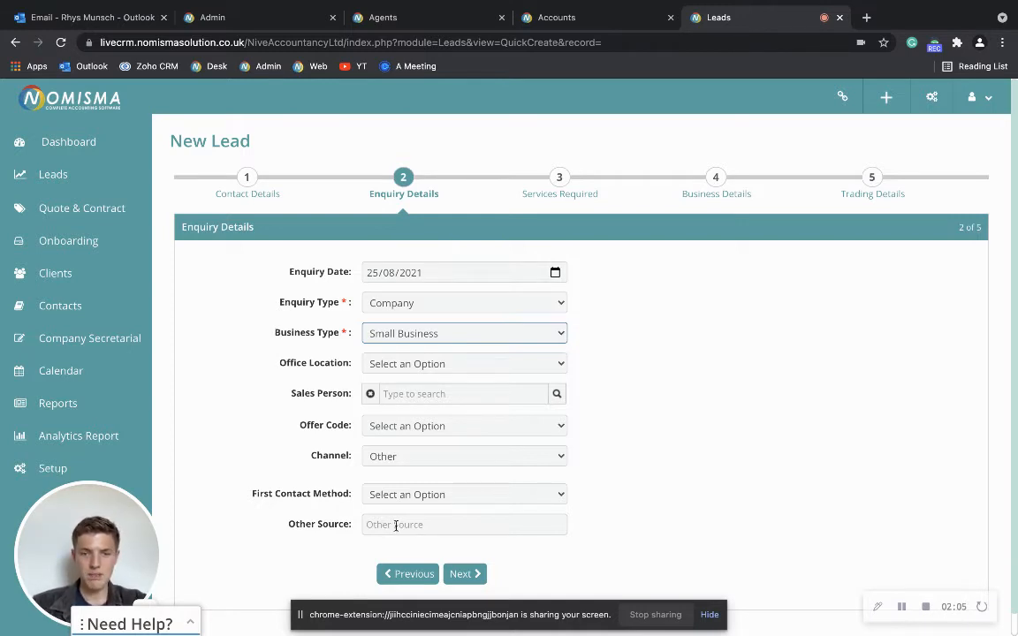
click(468, 575)
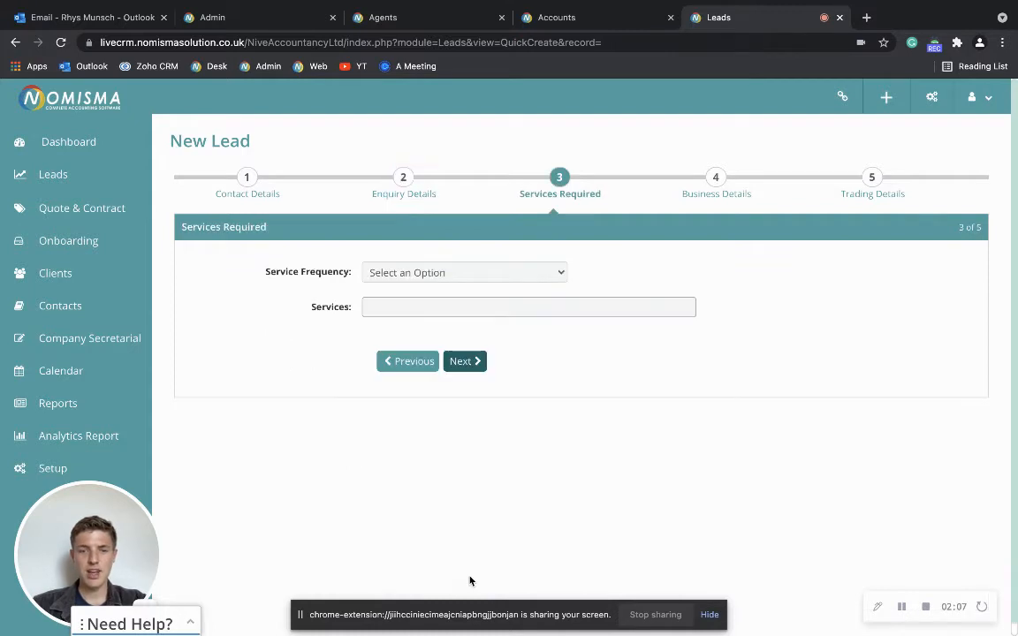
- Set the service to Ongoing, Monthly, with Self Assessment and Company Formation added
click(498, 282)
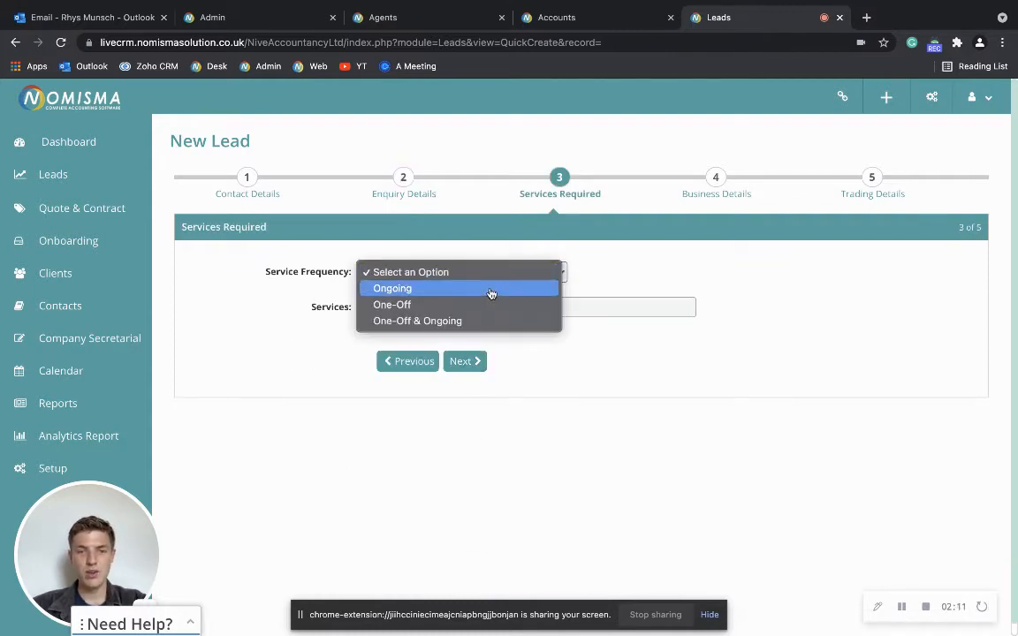
click(490, 294)
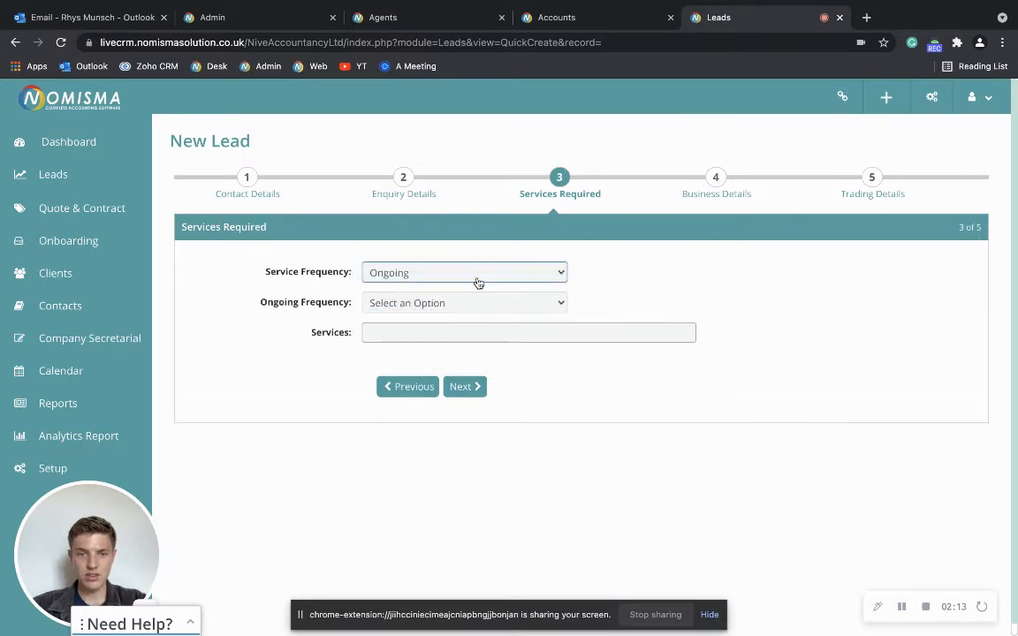
click(447, 307)
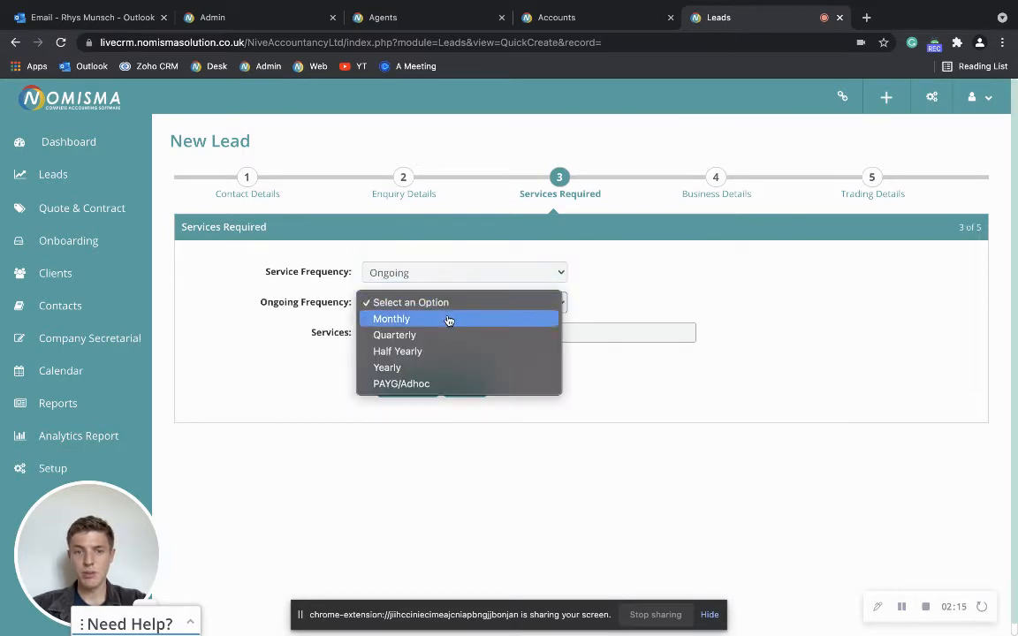
click(449, 320)
click(447, 331)
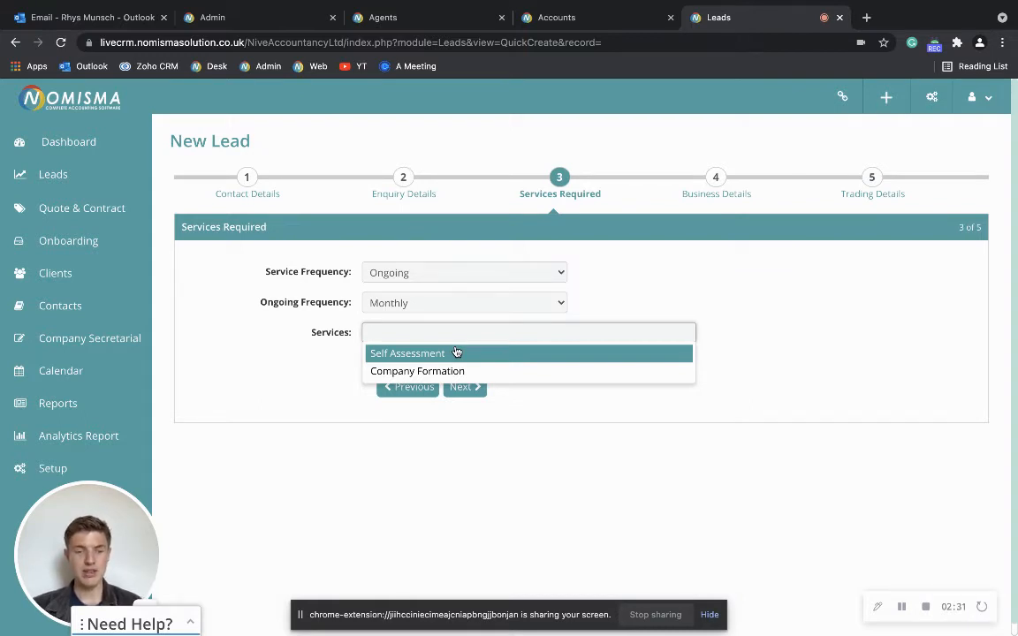
click(455, 352)
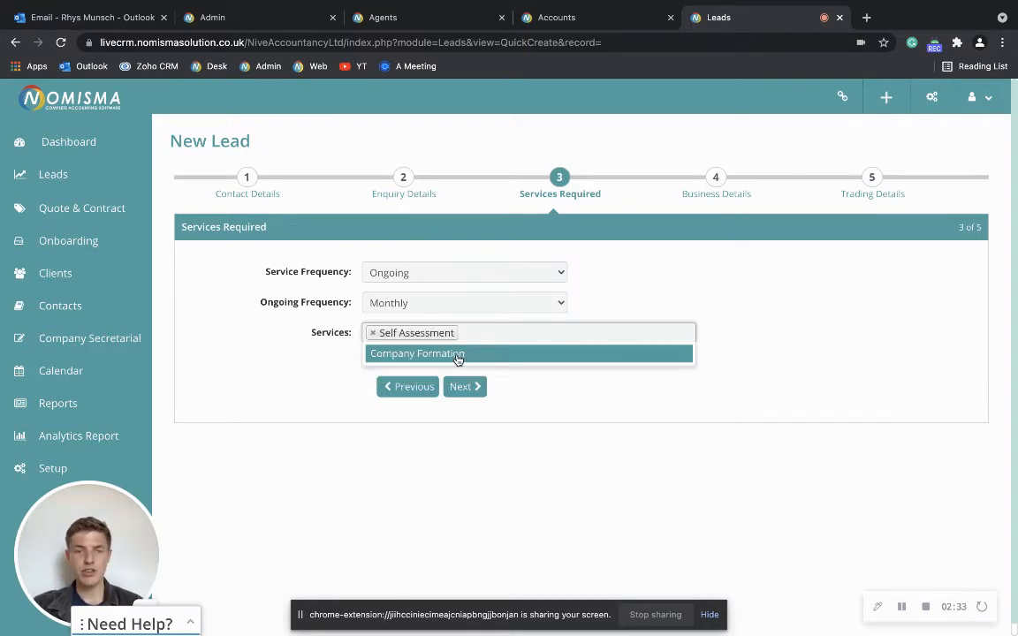
click(459, 354)
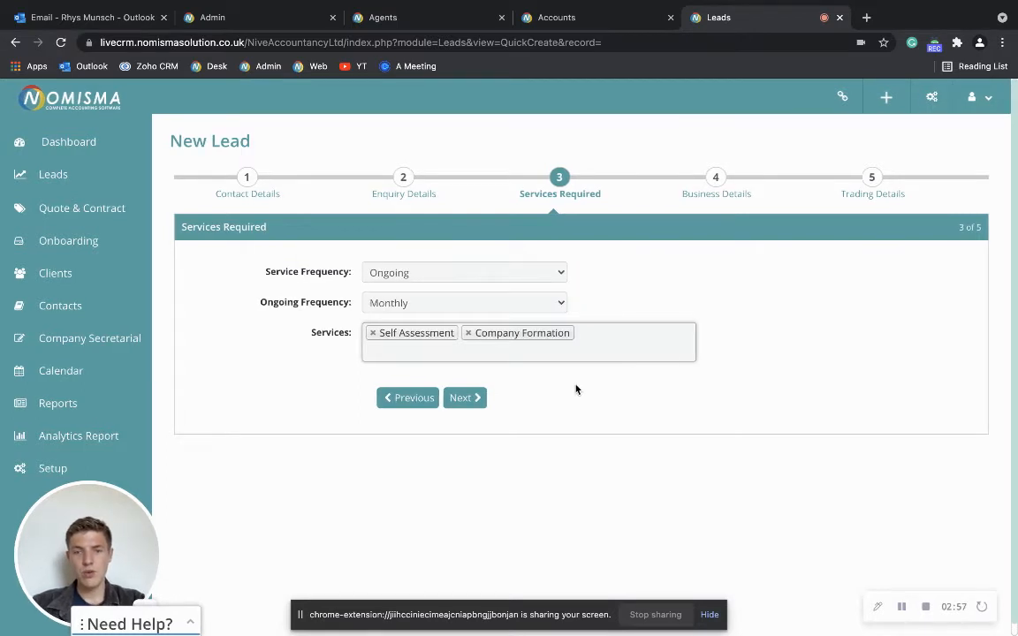
- Search the company name 'nomisma lt', autofill the business details from NOMISMA LTD, and continue
click(478, 399)
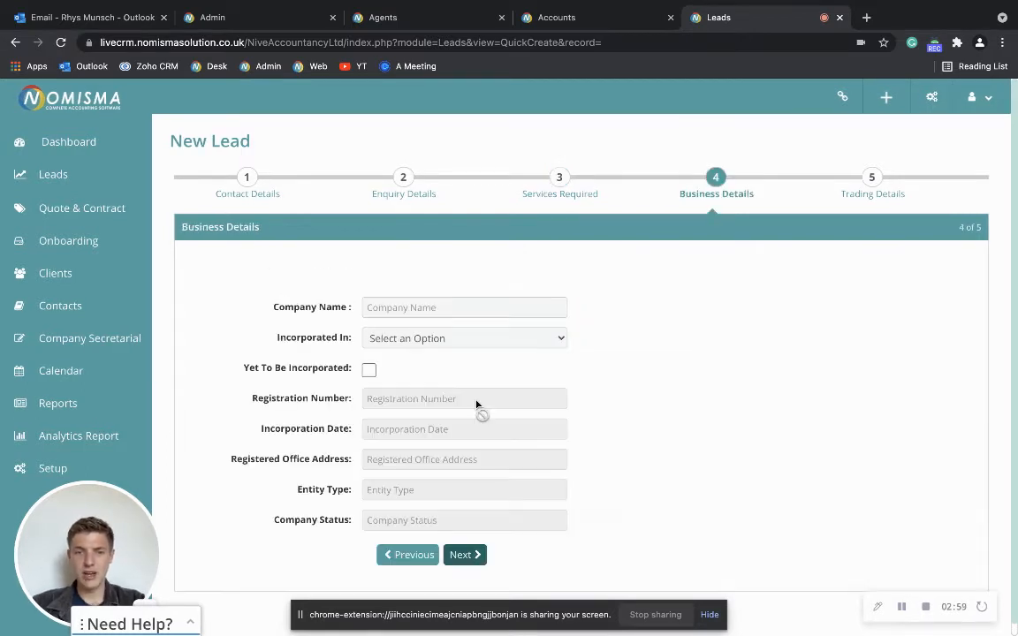
click(520, 310)
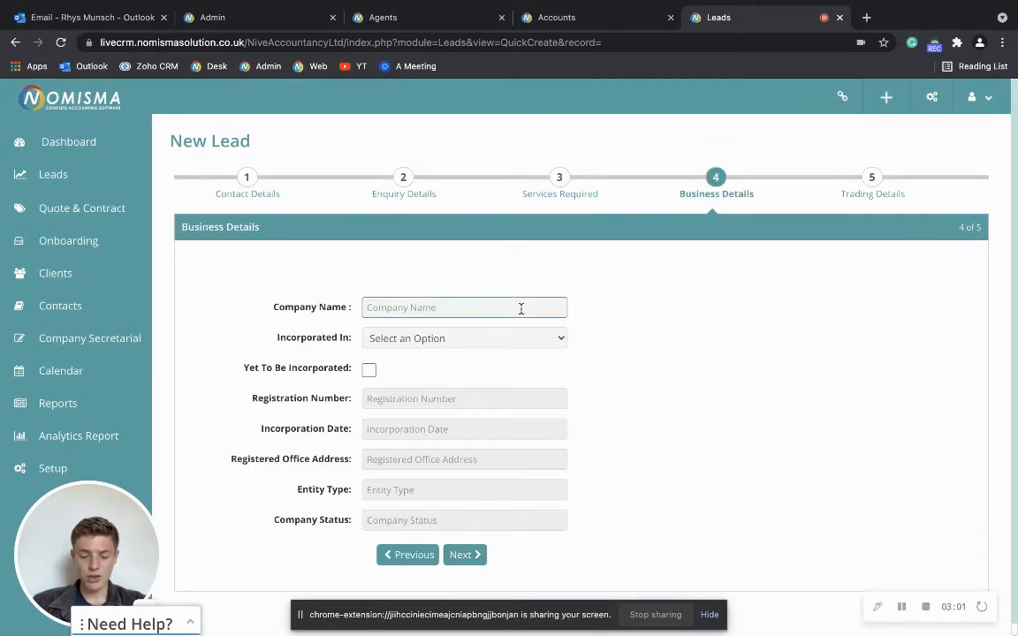
text(nomisma)
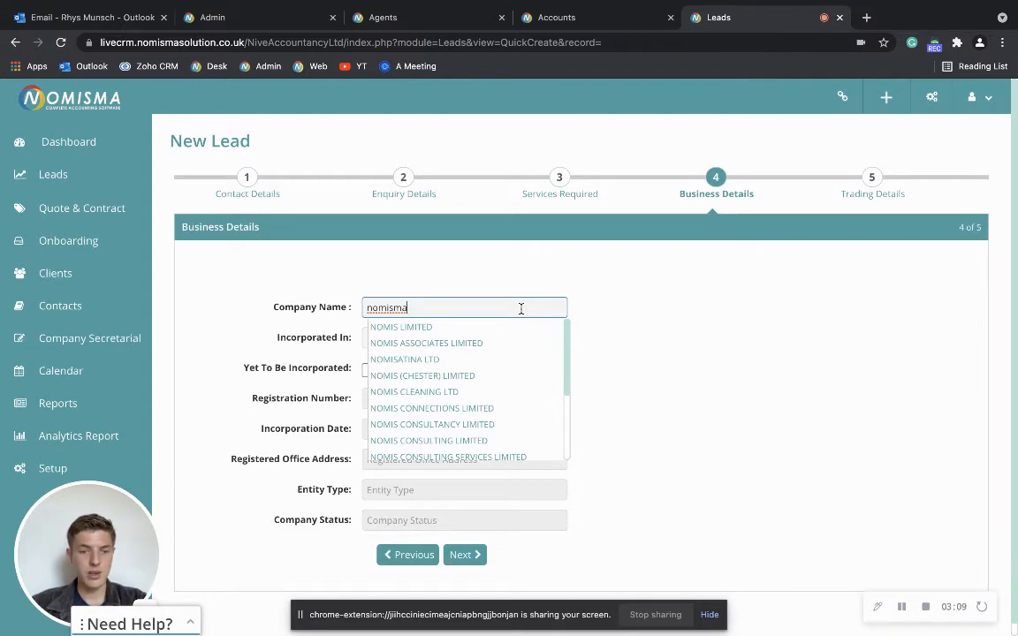
text(lt)
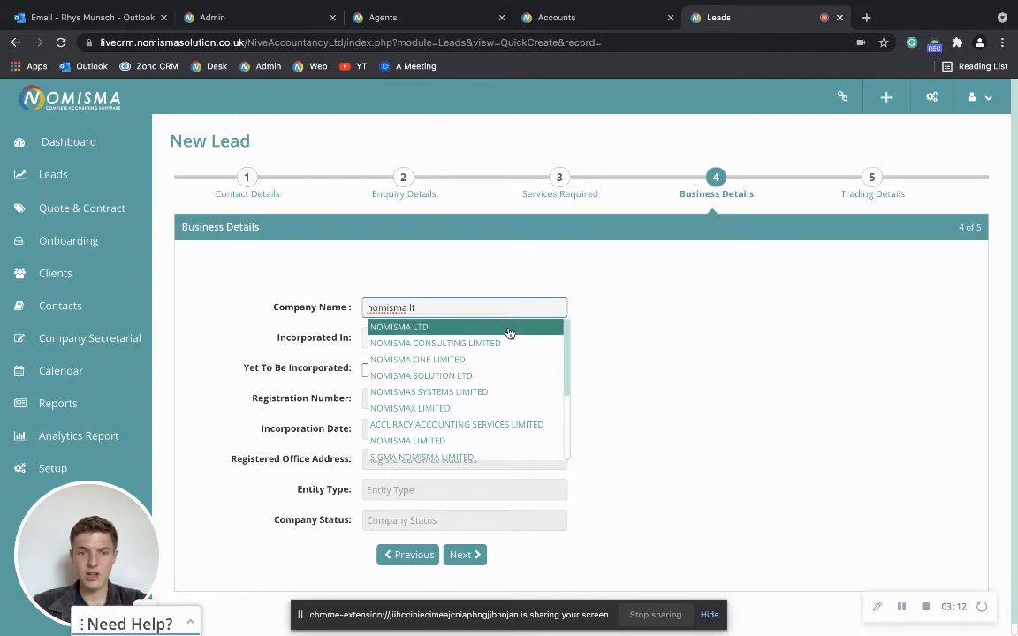
click(509, 328)
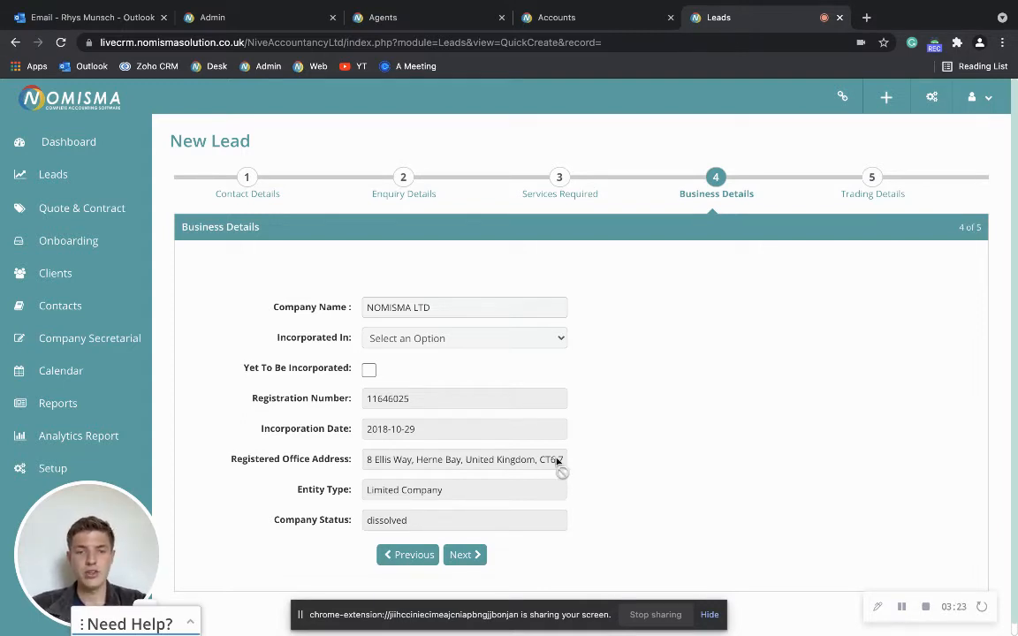
click(464, 556)
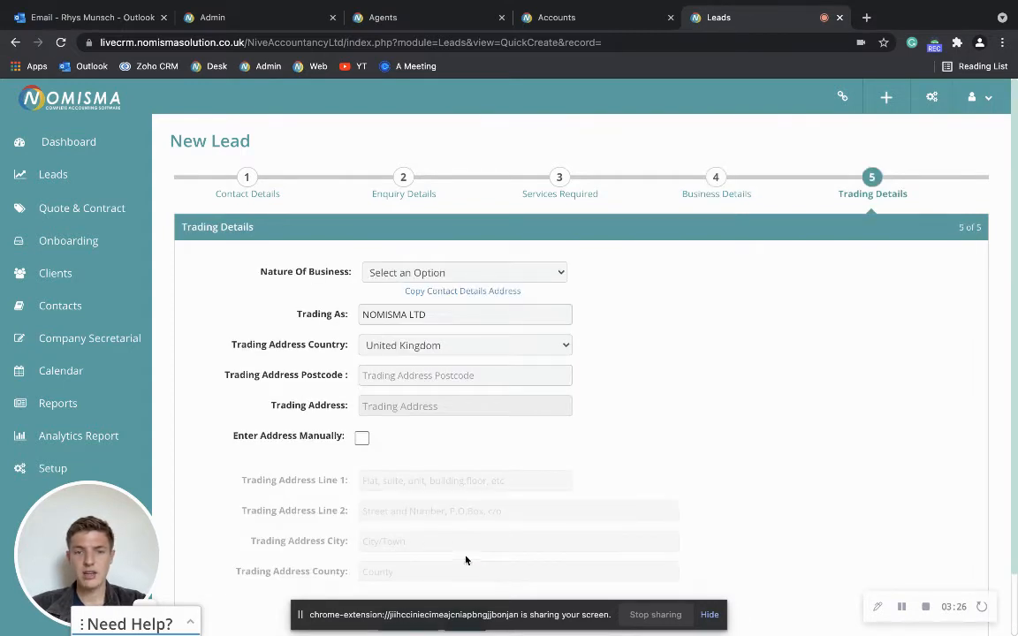
- Set nature of business to Apparel, save the lead, and view its Trading Details tab
click(478, 280)
click(469, 289)
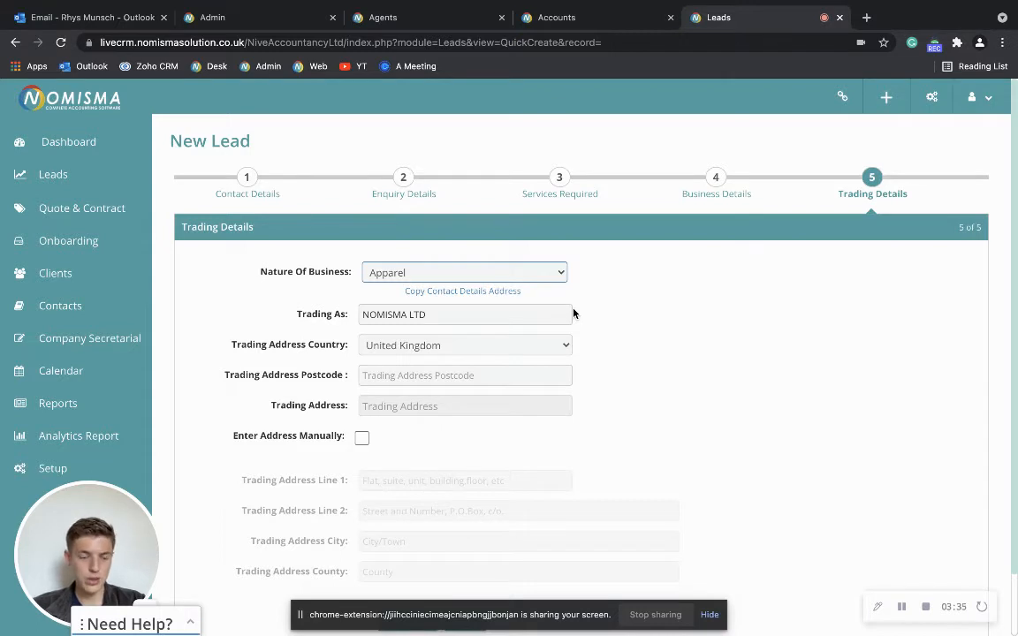
scroll(572, 314, down, 2)
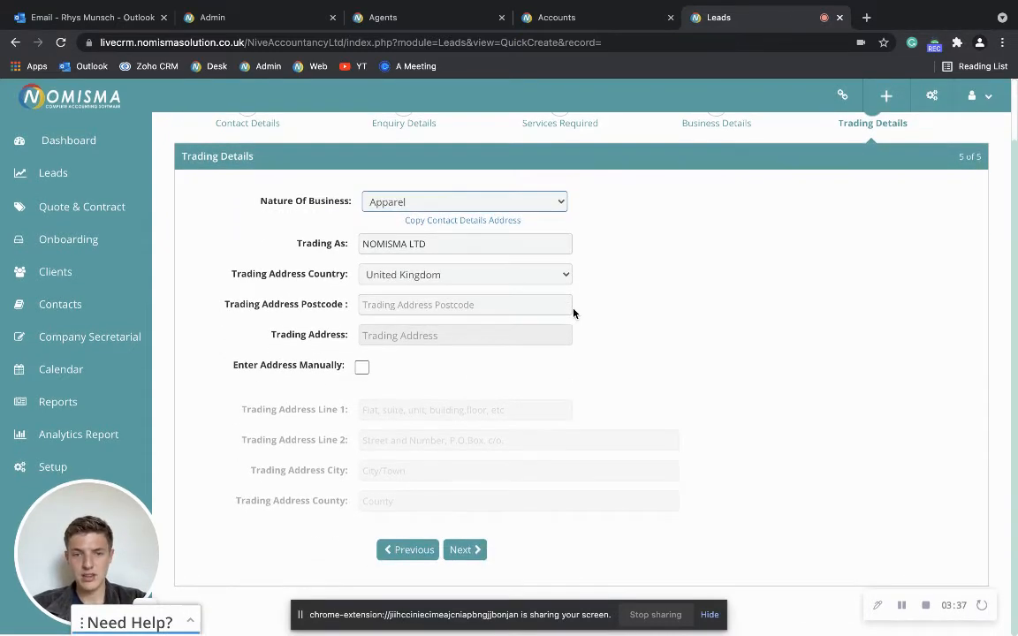
scroll(573, 313, up, 1)
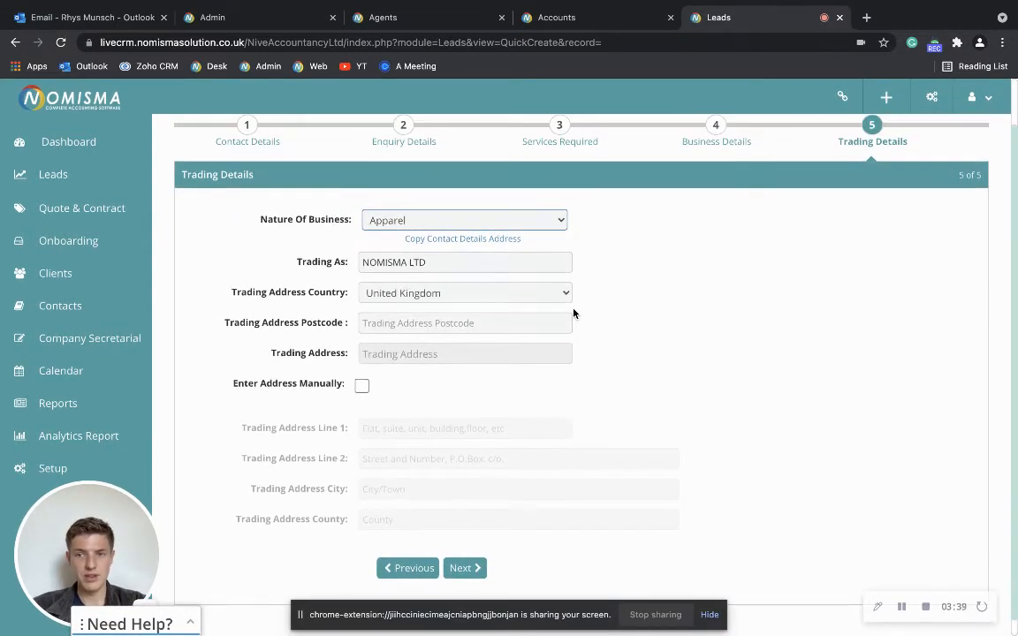
click(466, 571)
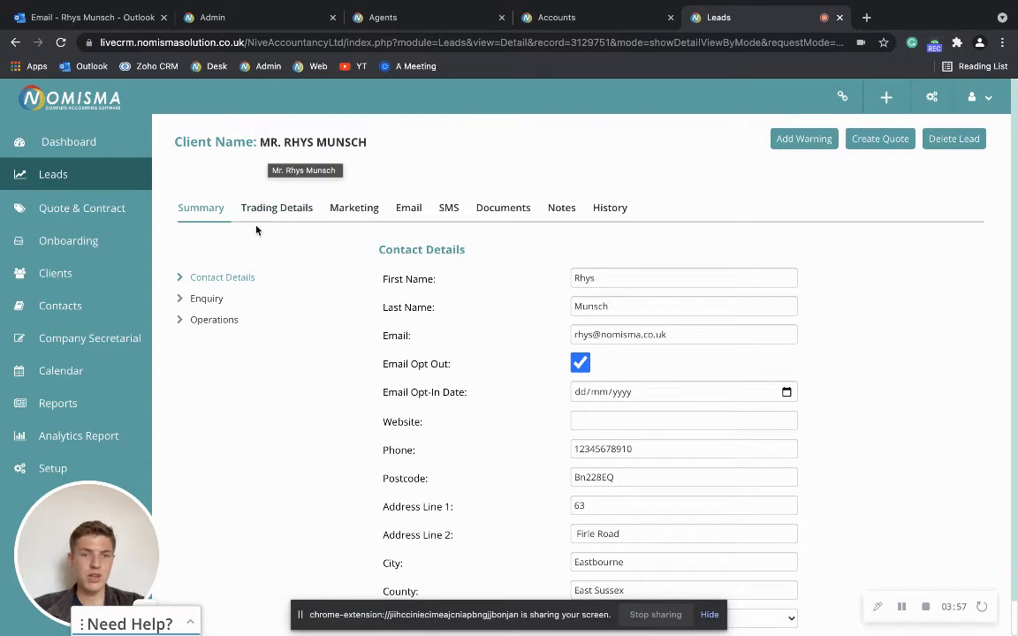
click(277, 209)
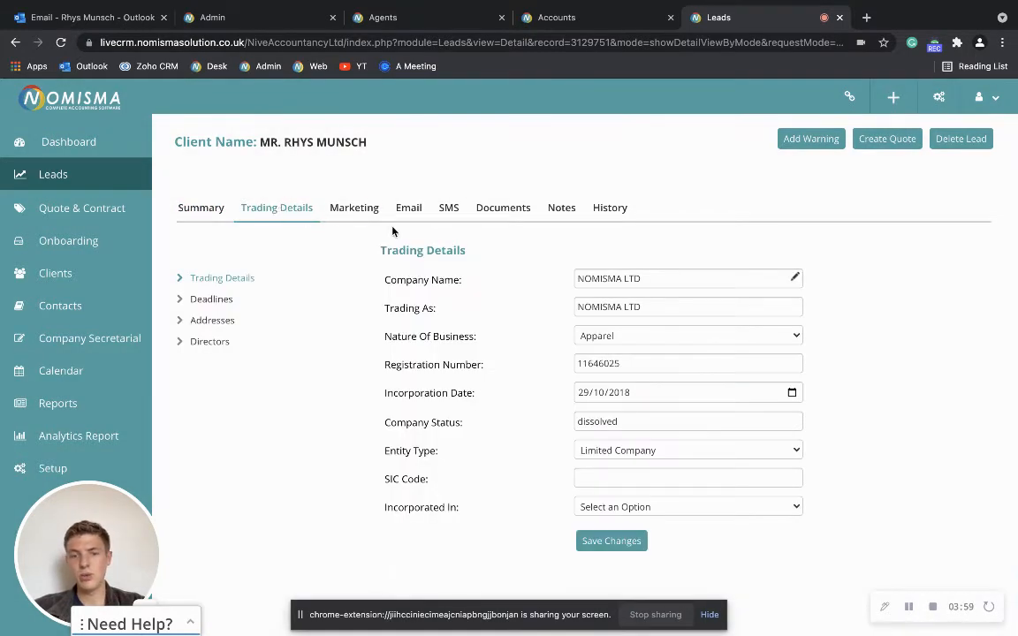
- Show the lead's company Deadlines dates
click(216, 299)
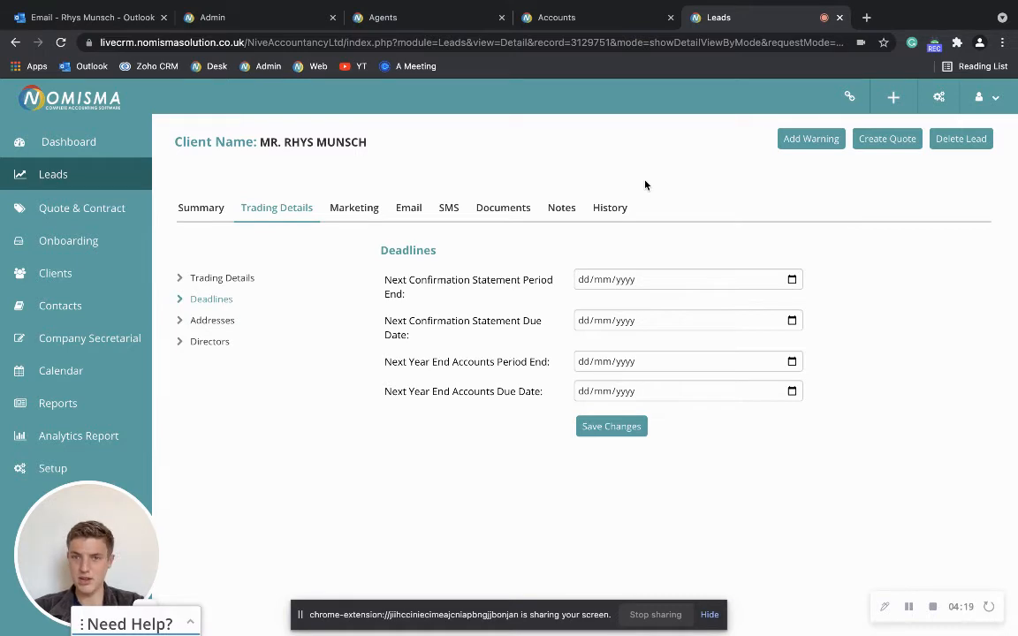
- Create a quote, choose the lead from the search list, and confirm leaving to reach Select Service
click(887, 139)
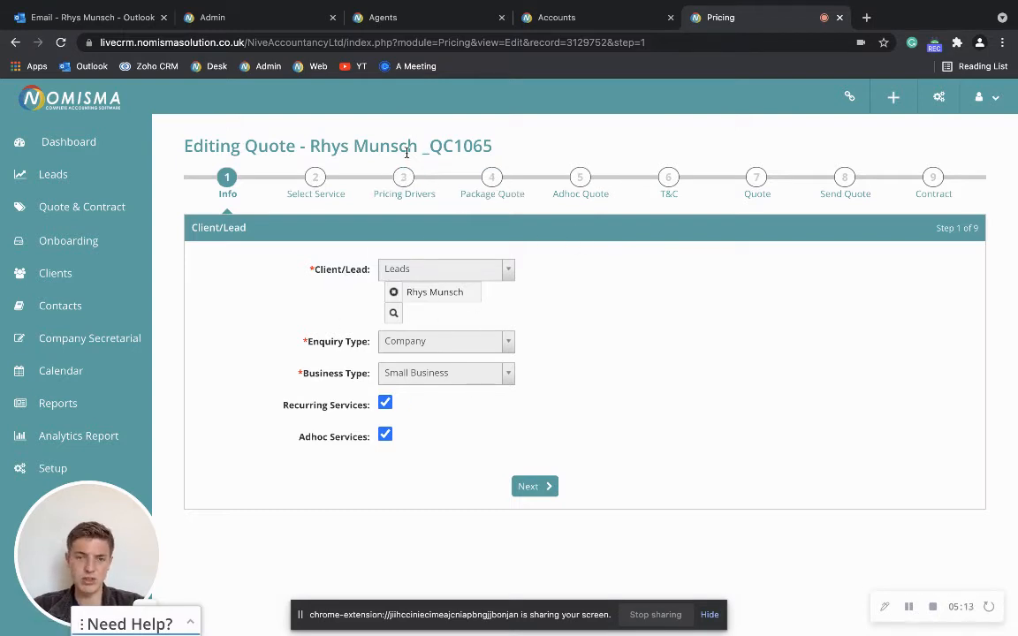
click(544, 487)
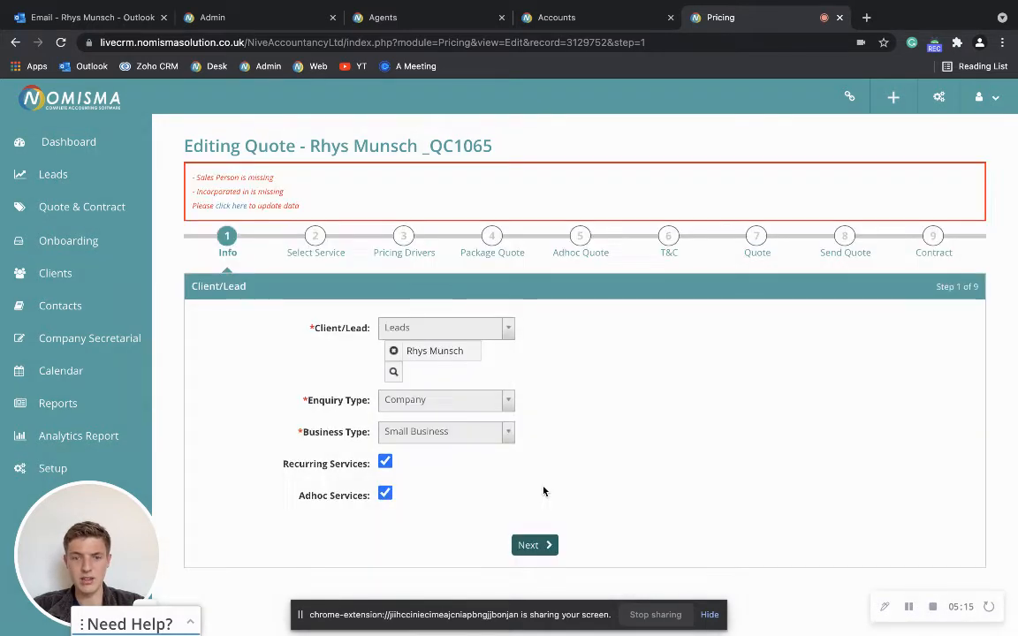
click(393, 371)
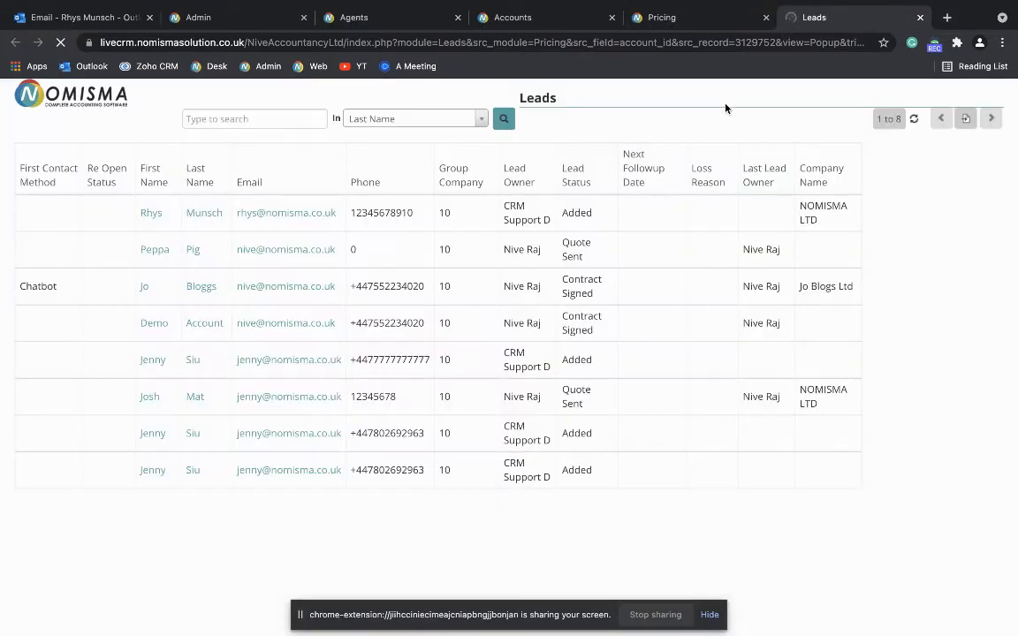
click(920, 17)
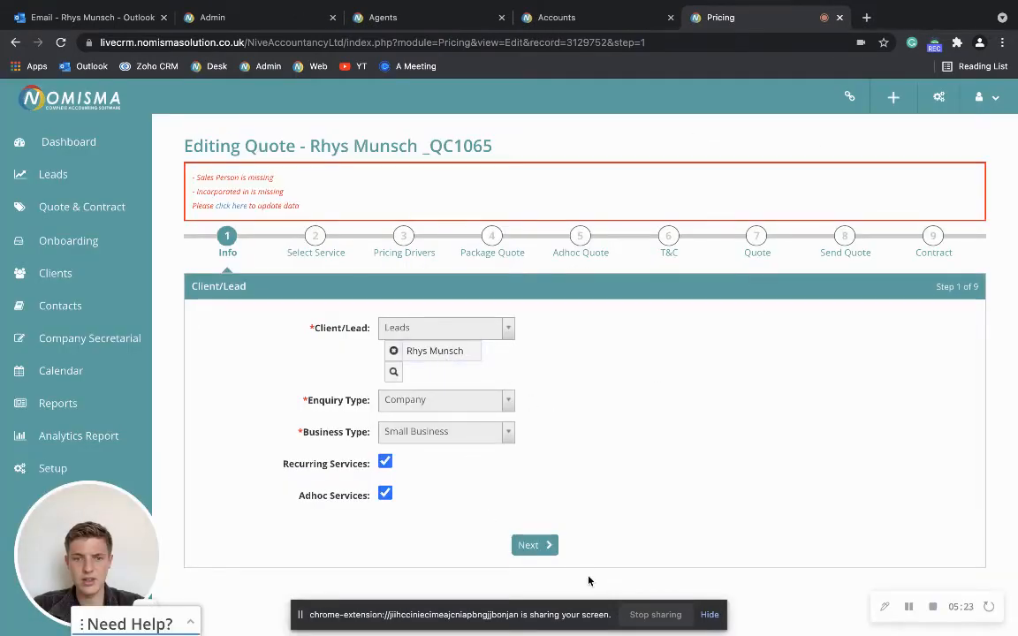
click(320, 253)
click(539, 252)
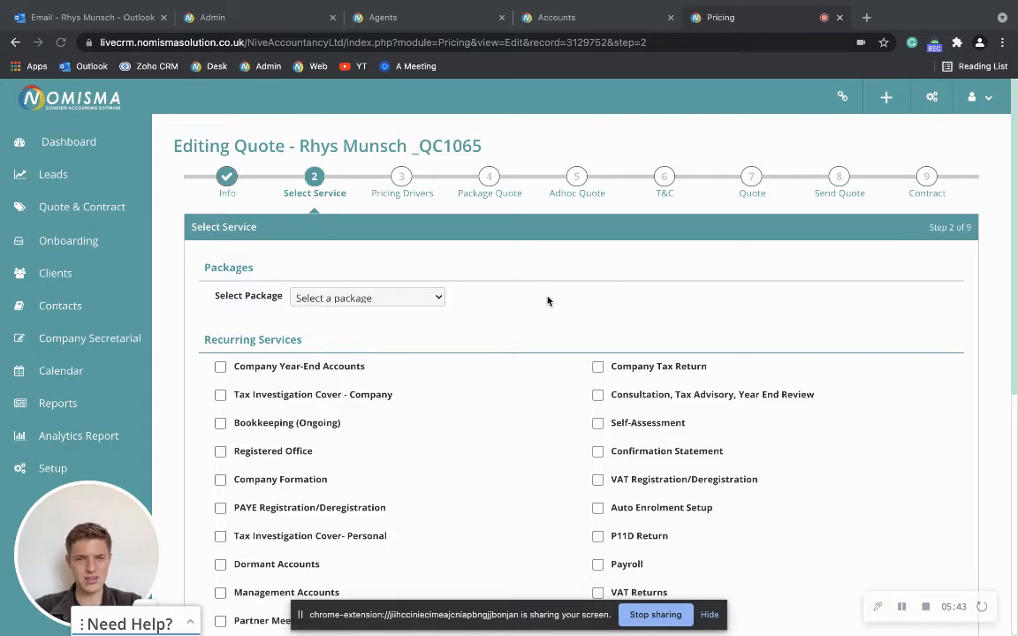
click(364, 299)
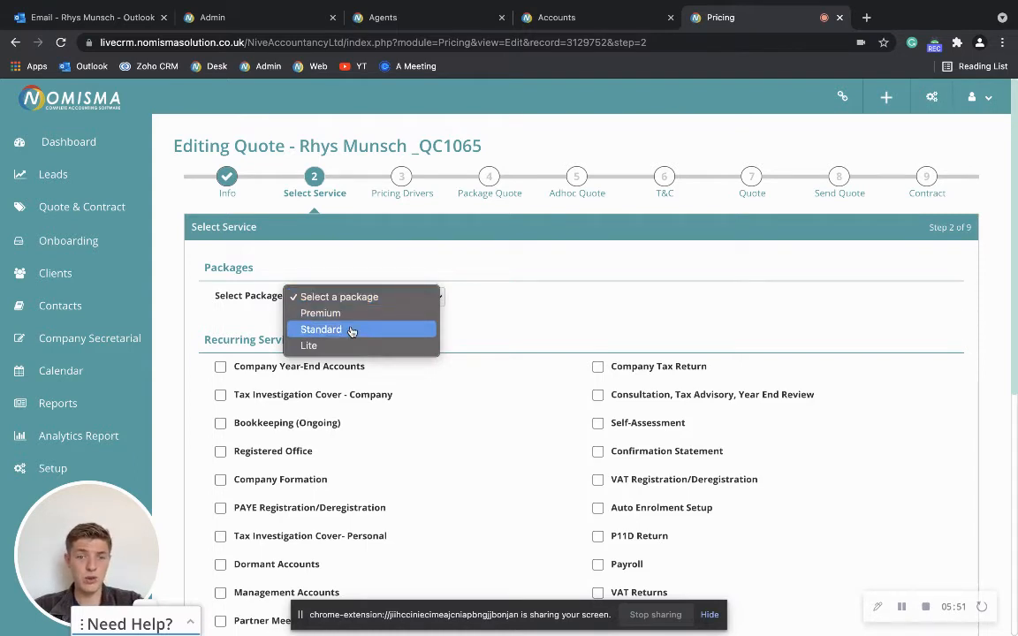
- Choose the Standard package and add recurring Company Formation, Tax Investigation Cover- Personal, VAT Registration/Deregistration, and Consultation, Tax Advisory, Year End Review
click(352, 329)
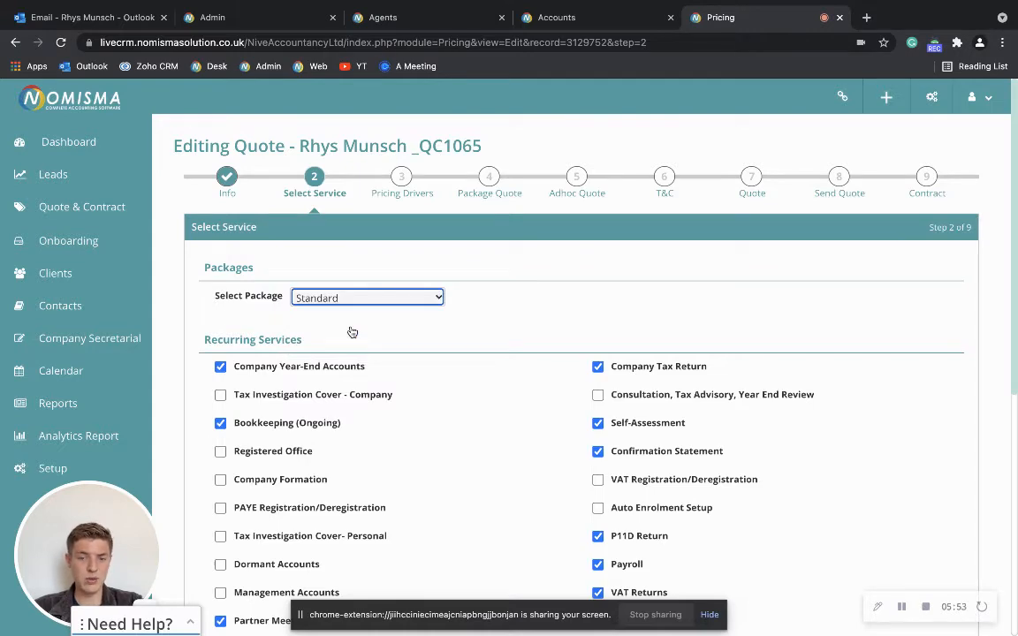
scroll(518, 425, down, 1)
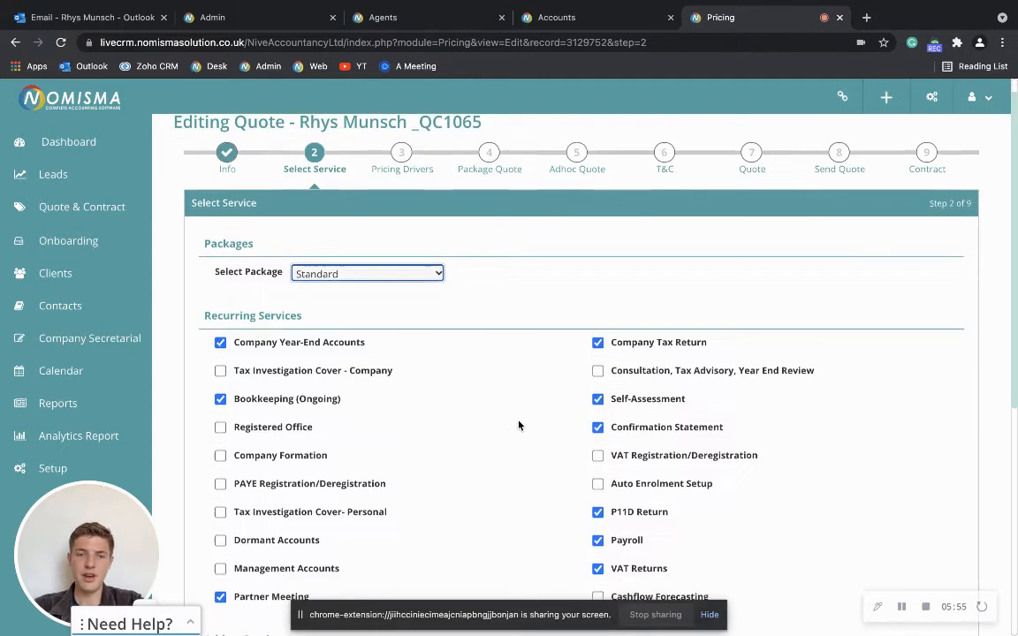
scroll(519, 426, up, 1)
scroll(457, 327, down, 3)
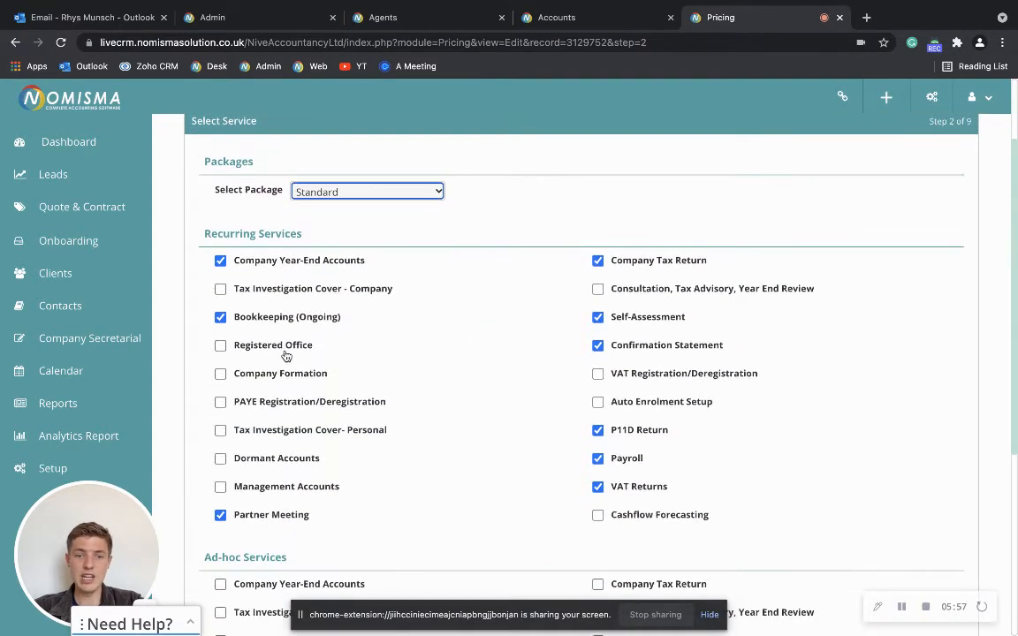
click(220, 373)
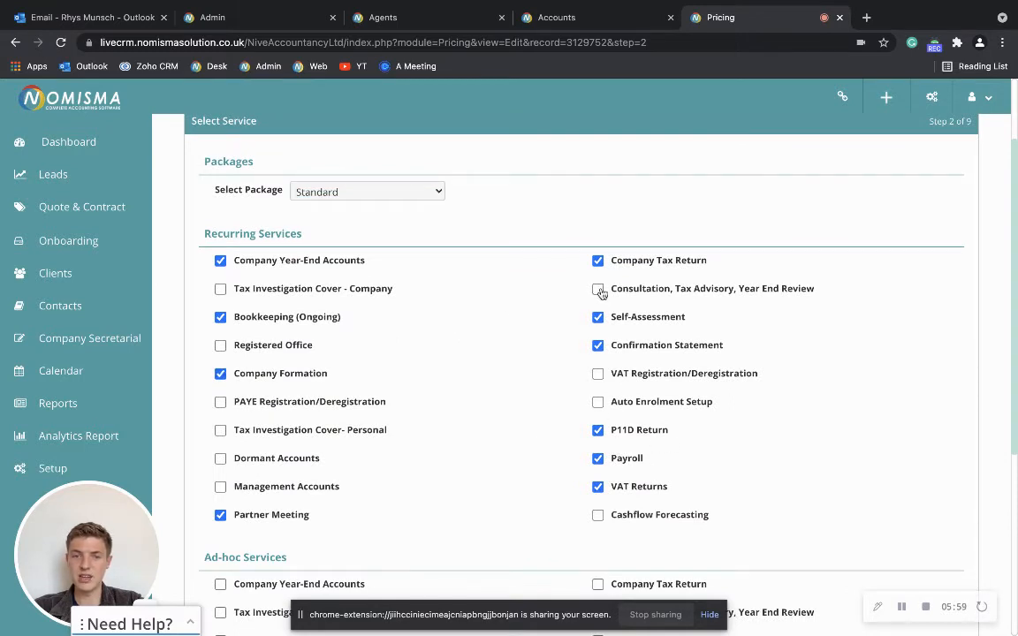
click(220, 430)
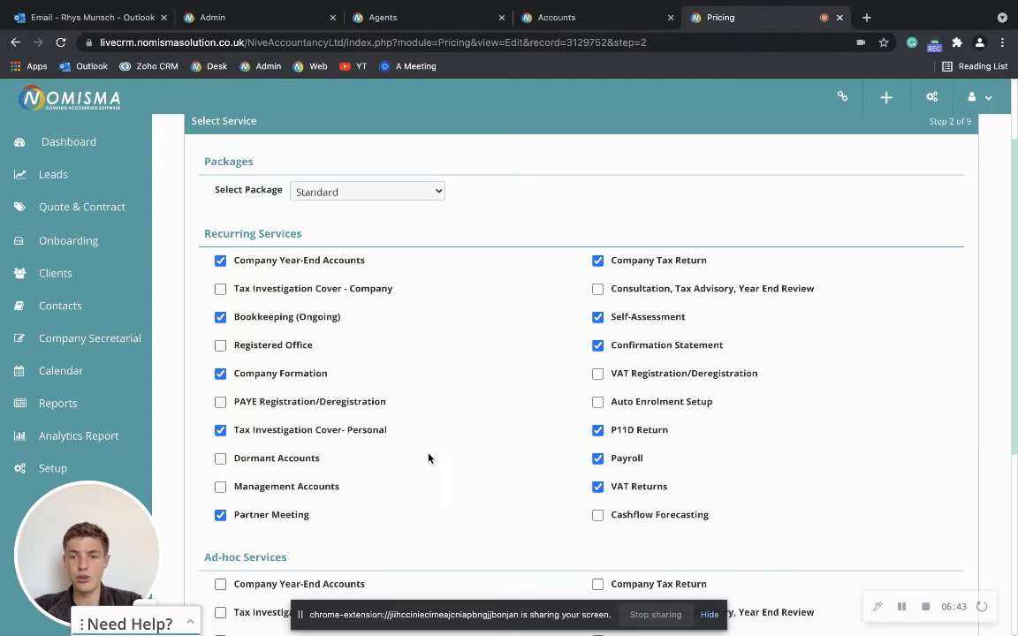
click(597, 373)
click(597, 290)
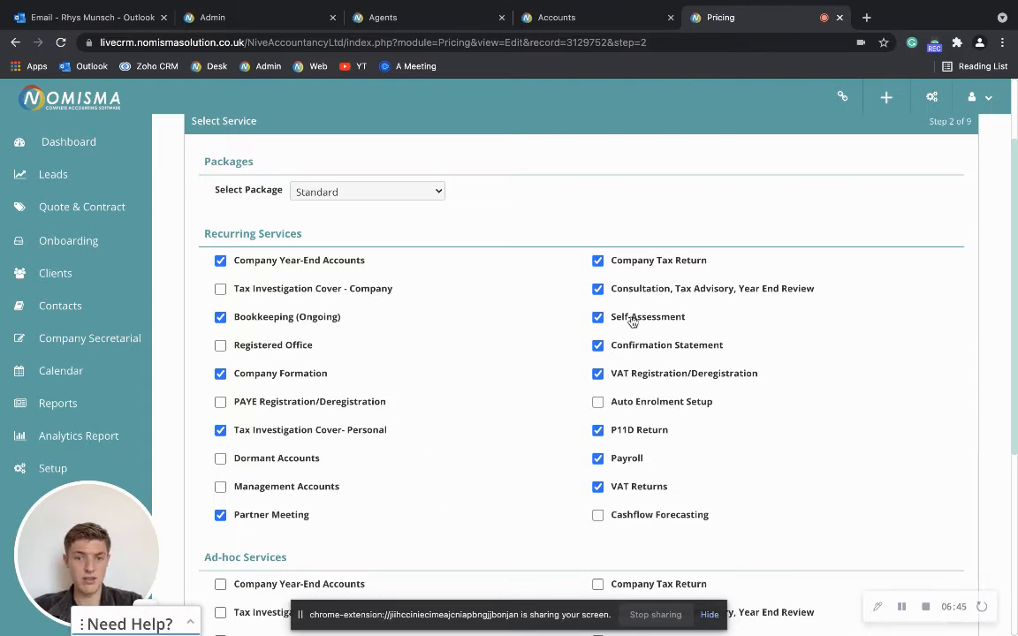
- Tick ad-hoc Confirmation Statement, VAT Registration/Deregistration, Auto Enrolment Setup, Dormant Accounts, Bookkeeping (Catchup), VAT Returns, R&D Tax Credit Service
scroll(643, 329, down, 4)
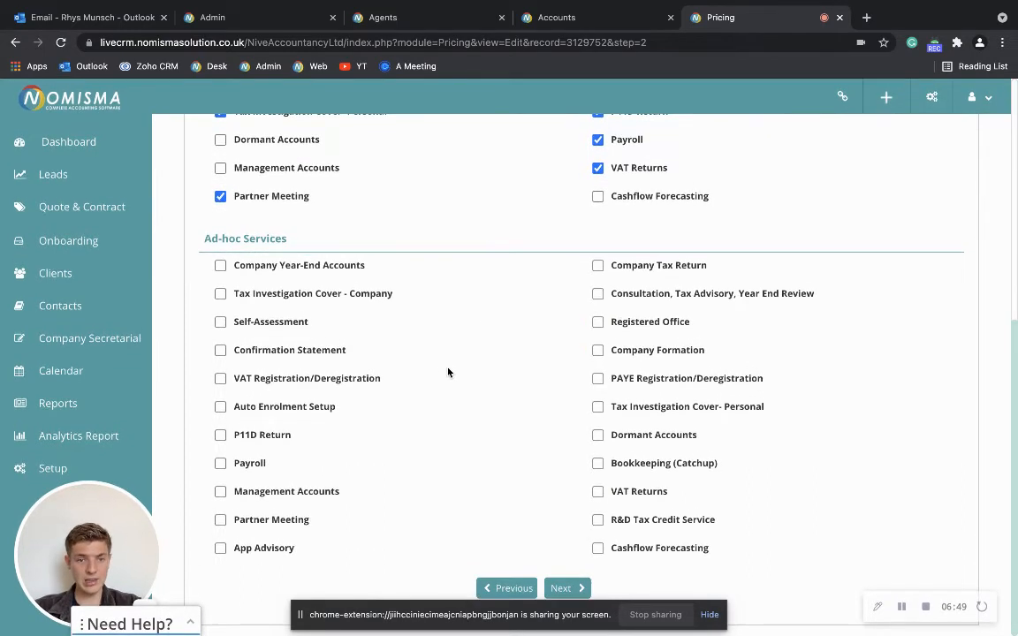
click(221, 351)
click(220, 378)
click(220, 407)
click(598, 435)
click(598, 463)
click(599, 491)
click(598, 521)
- Tick ad-hoc Partner Meeting, Management Accounts, Payroll, P11D Return, Tax Investigation Cover - Company, Company Tax Return, Consultation, then continue
click(220, 521)
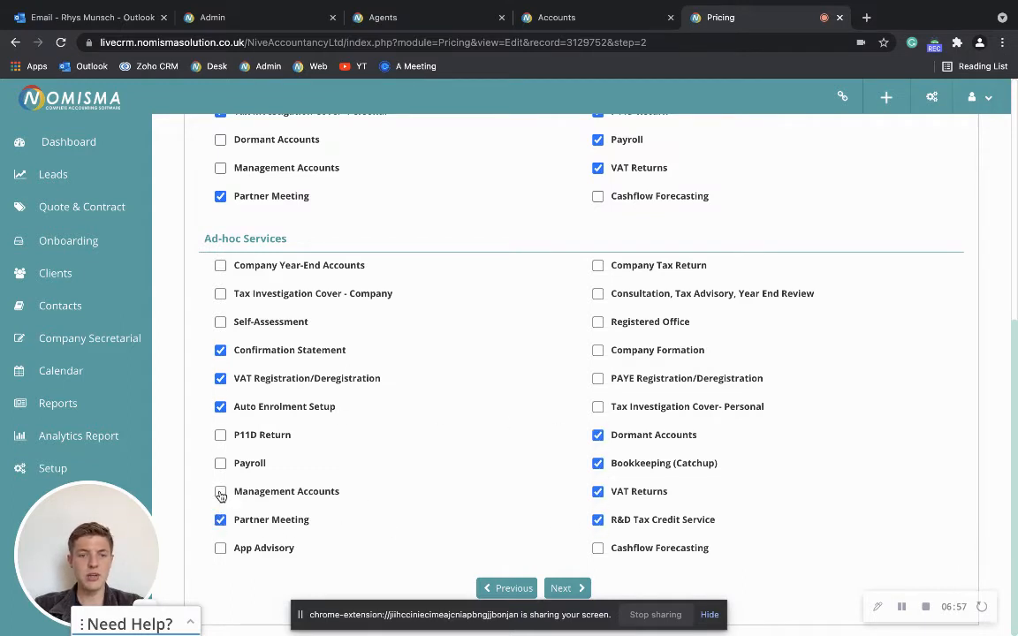
click(220, 491)
click(221, 463)
click(220, 435)
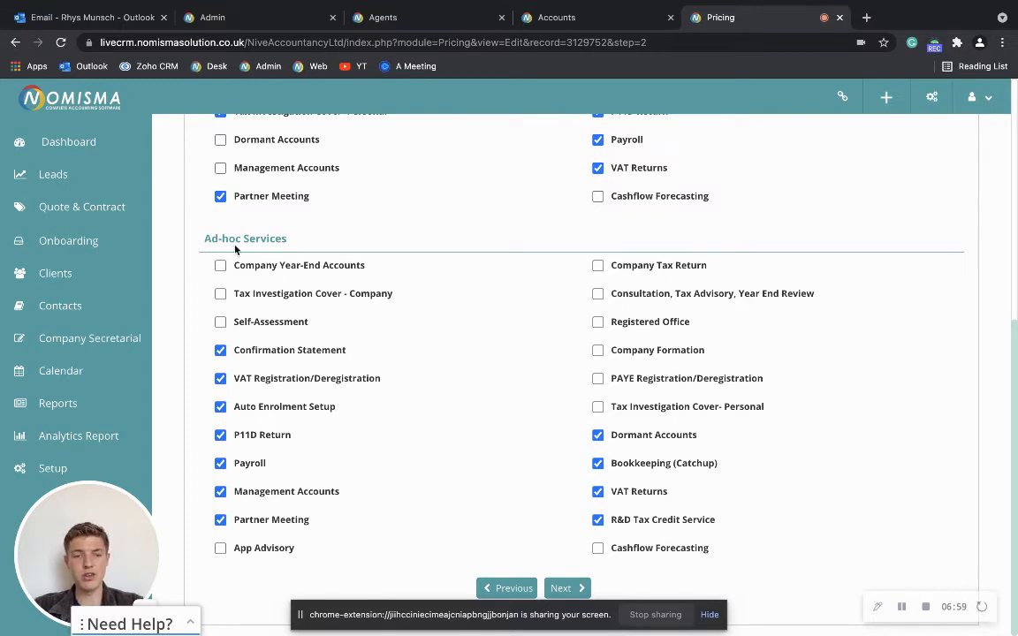
click(220, 293)
click(598, 265)
click(597, 293)
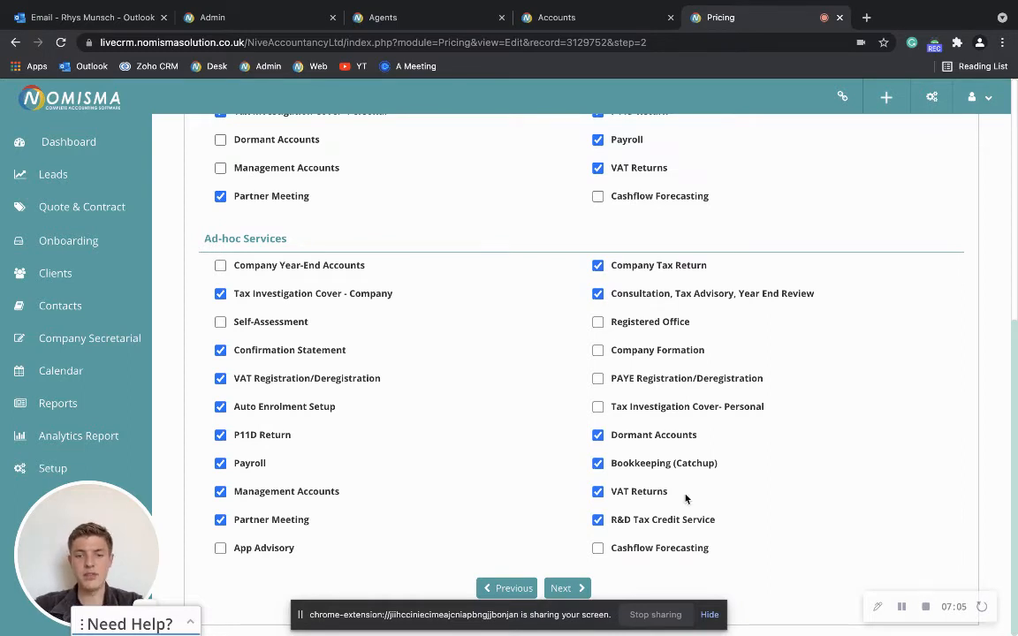
click(567, 588)
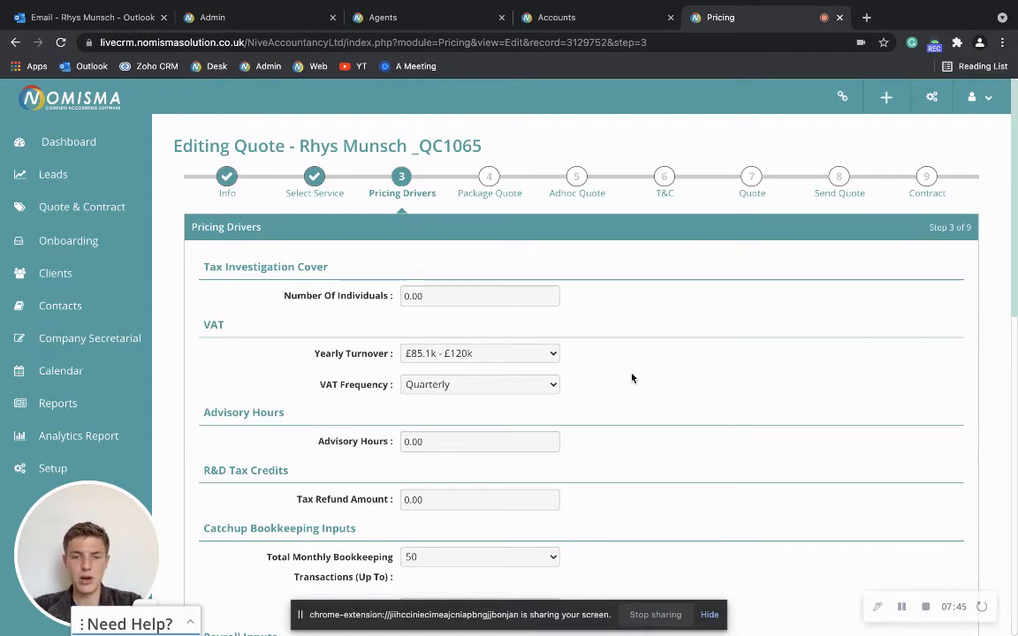
- Set yearly turnover to £200.1k - £500k, monthly bookkeeping transactions to 1,000, and employee count to 15
click(485, 358)
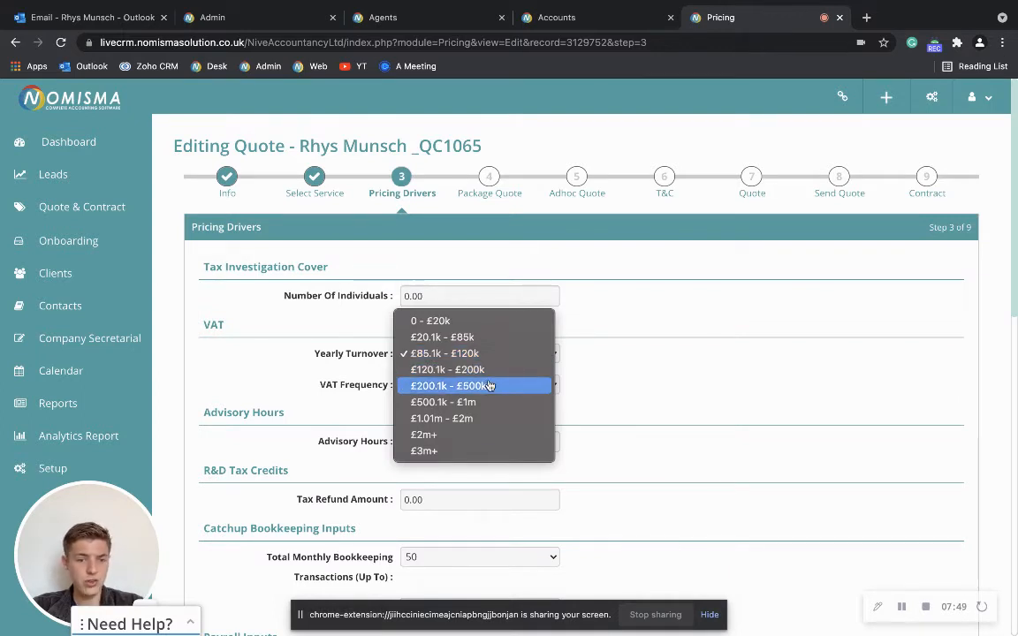
click(488, 386)
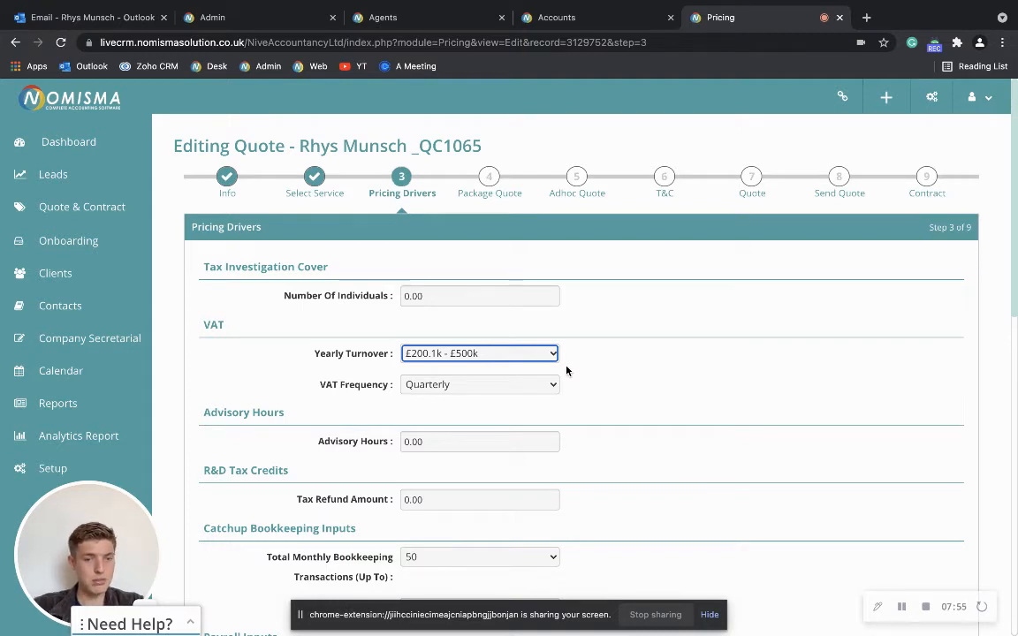
scroll(566, 370, down, 3)
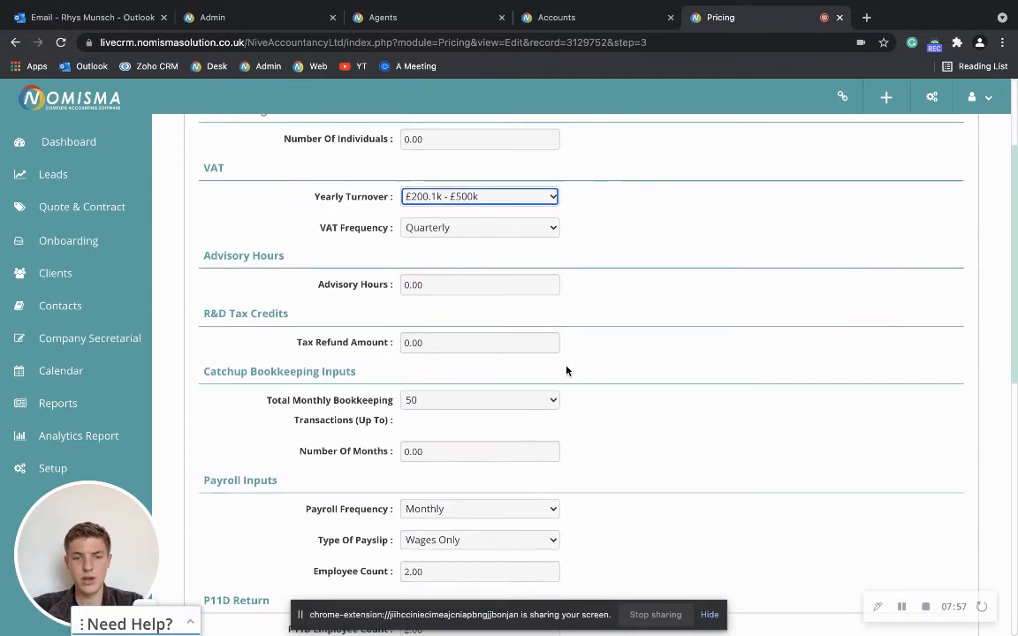
click(481, 398)
click(592, 427)
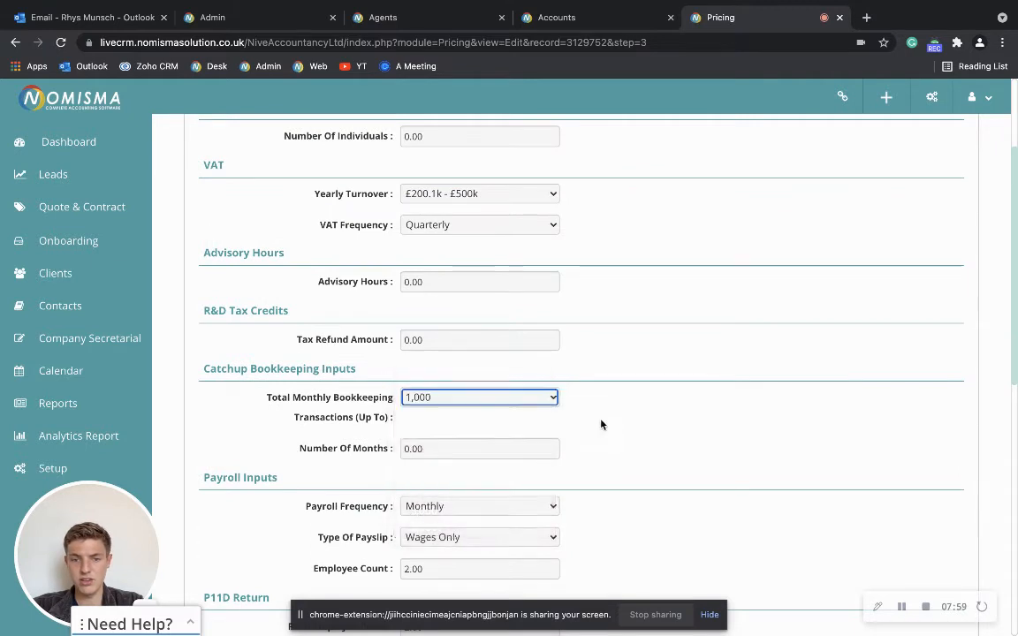
scroll(601, 424, down, 4)
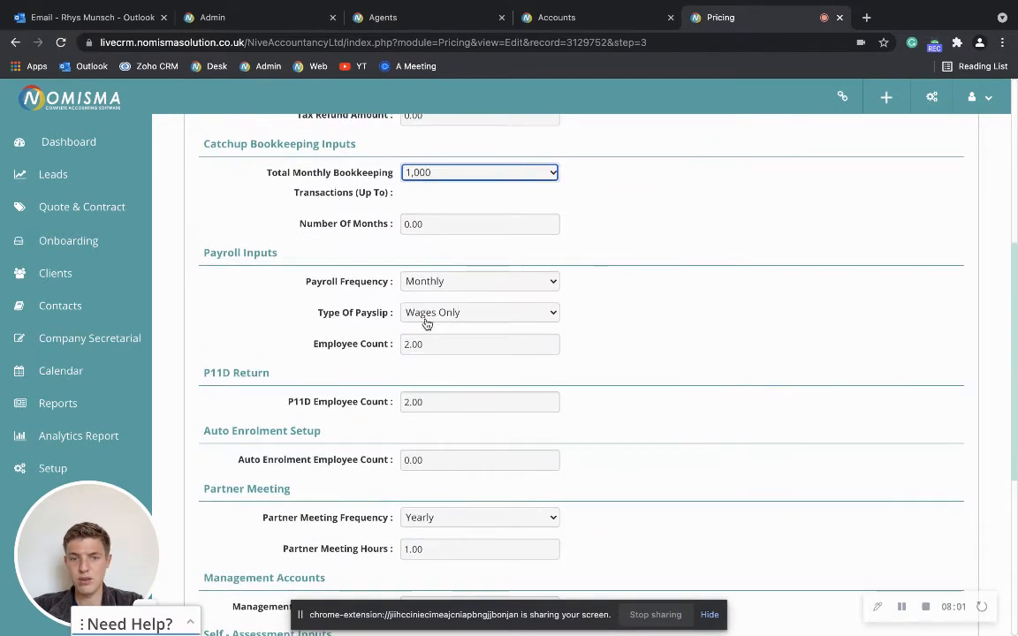
double_click(443, 343)
key(BackSpace)
text(15)
click(670, 366)
- Set Capital Gain, Offshore, Crypto and Partnership Income to Yes, Sole Trader 101-200, Rental Property 6
scroll(534, 406, down, 1)
scroll(533, 406, down, 4)
scroll(534, 406, down, 1)
click(491, 338)
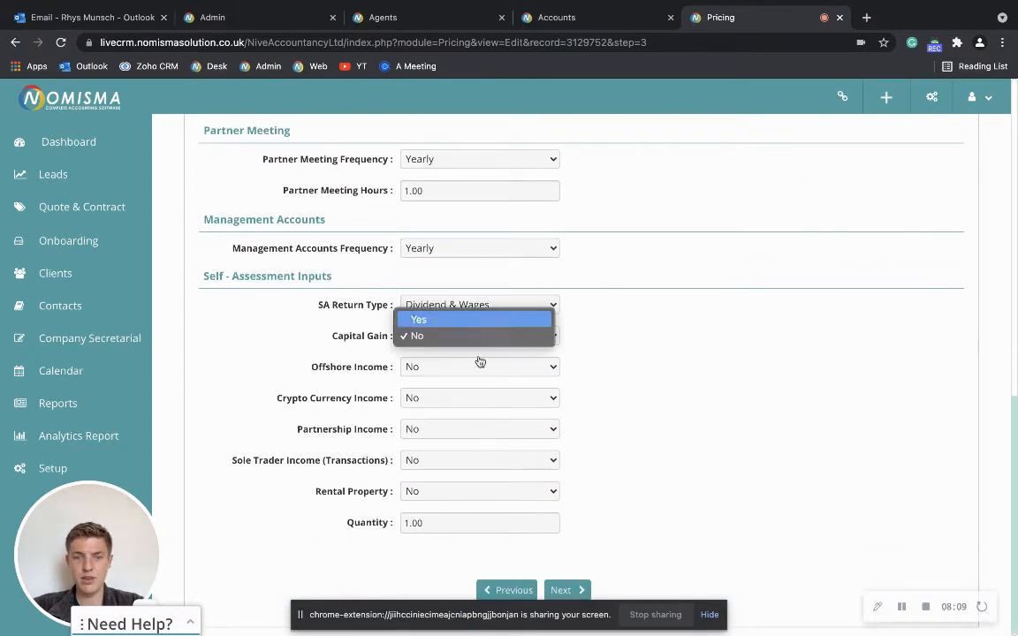
click(480, 321)
click(476, 367)
click(471, 352)
click(463, 397)
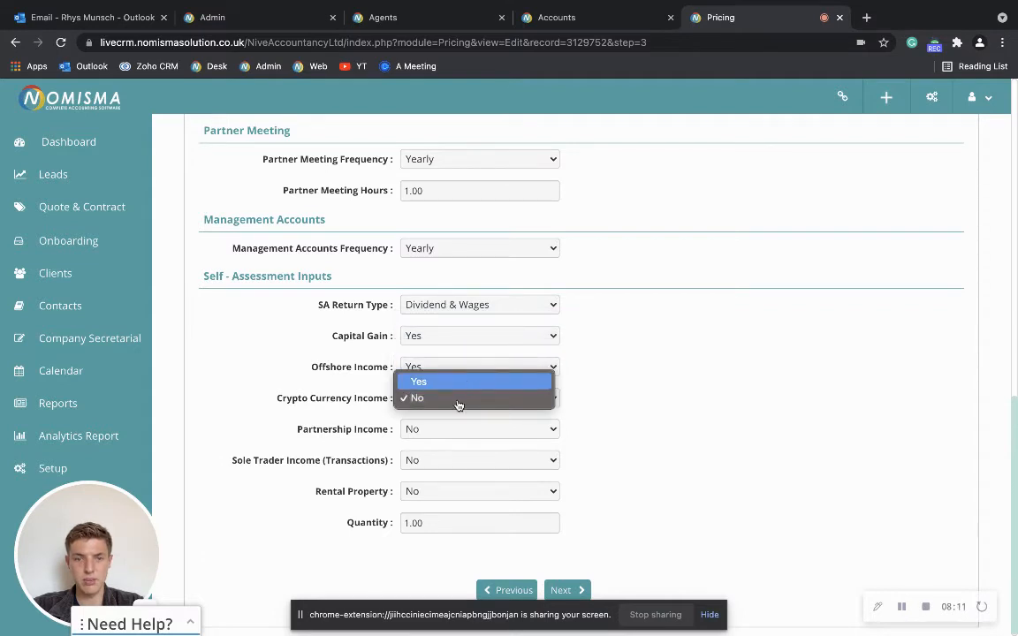
click(459, 385)
click(454, 428)
click(454, 411)
click(452, 460)
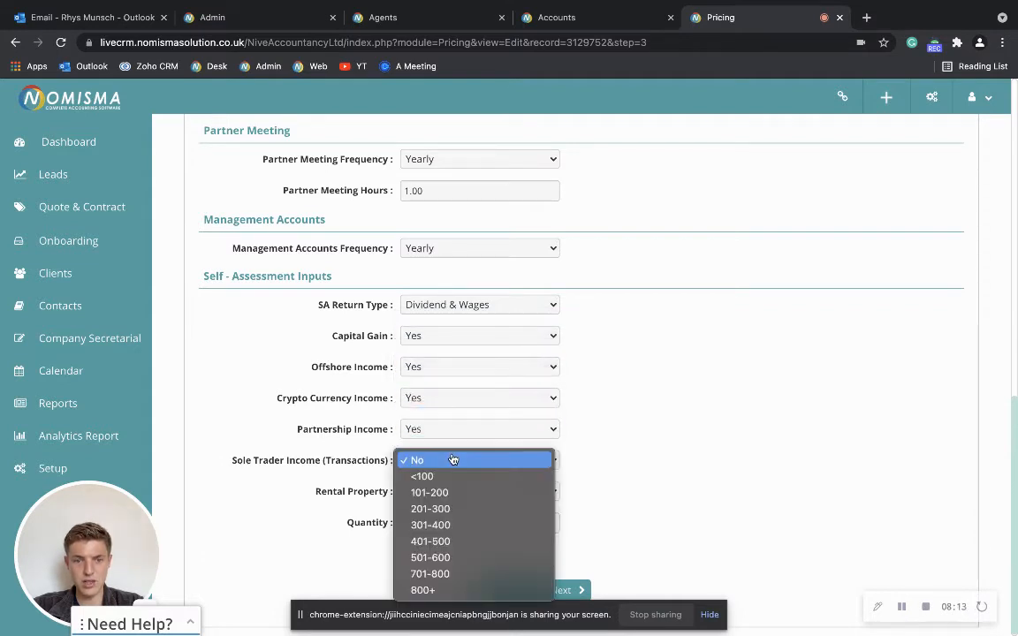
click(448, 503)
scroll(626, 461, down, 1)
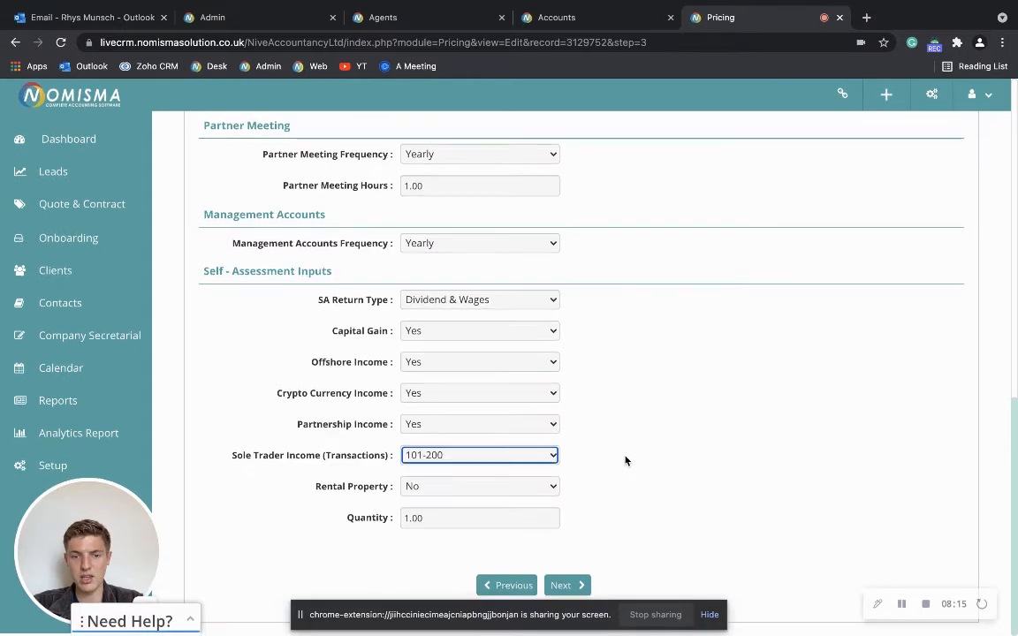
click(482, 487)
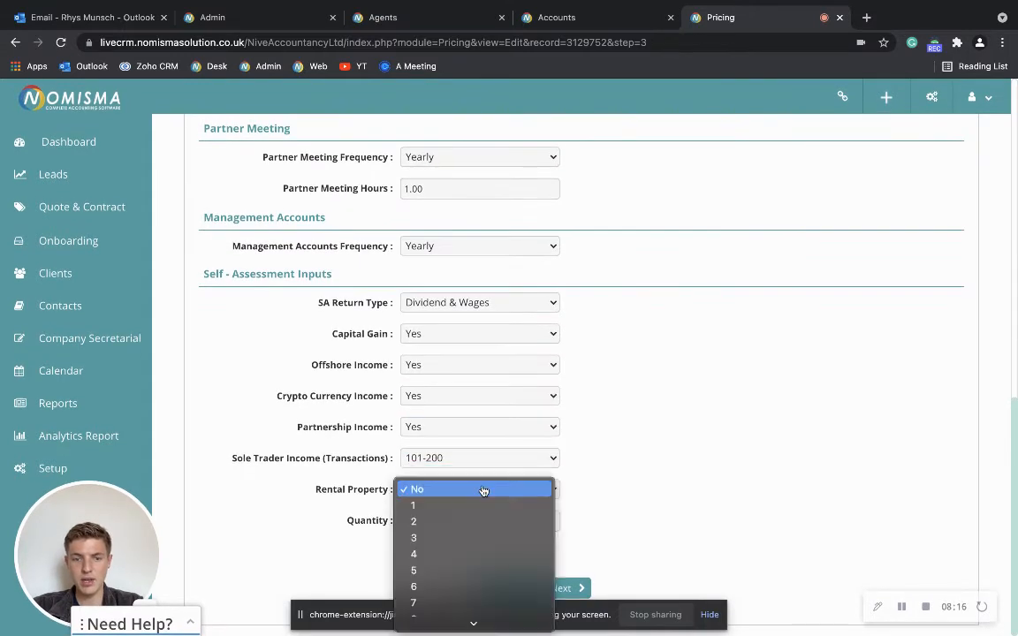
click(471, 588)
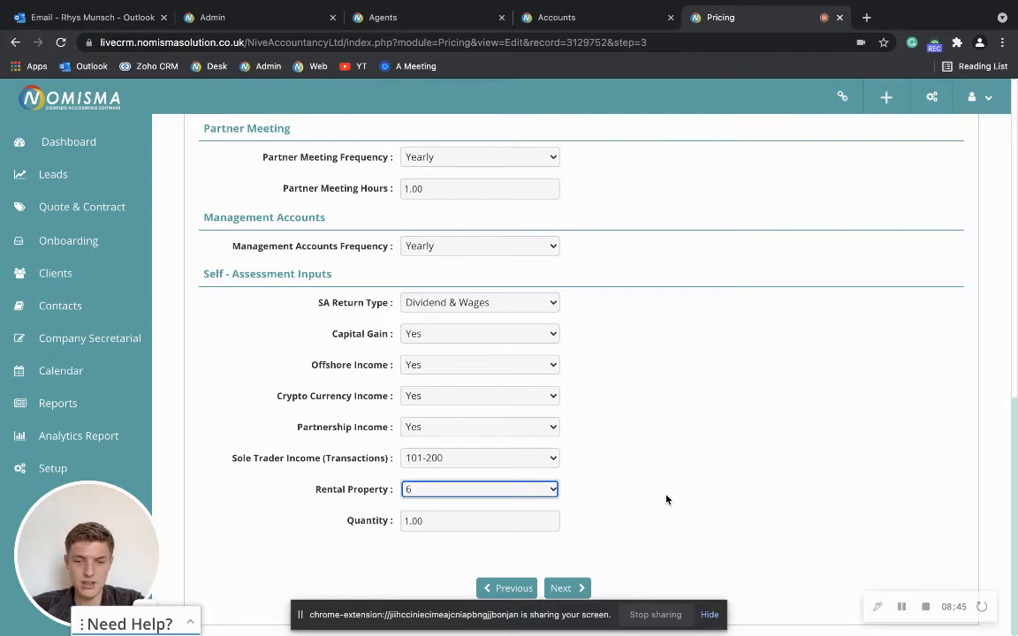
- Advance to the Package Quote step and look over the package comparison
click(567, 589)
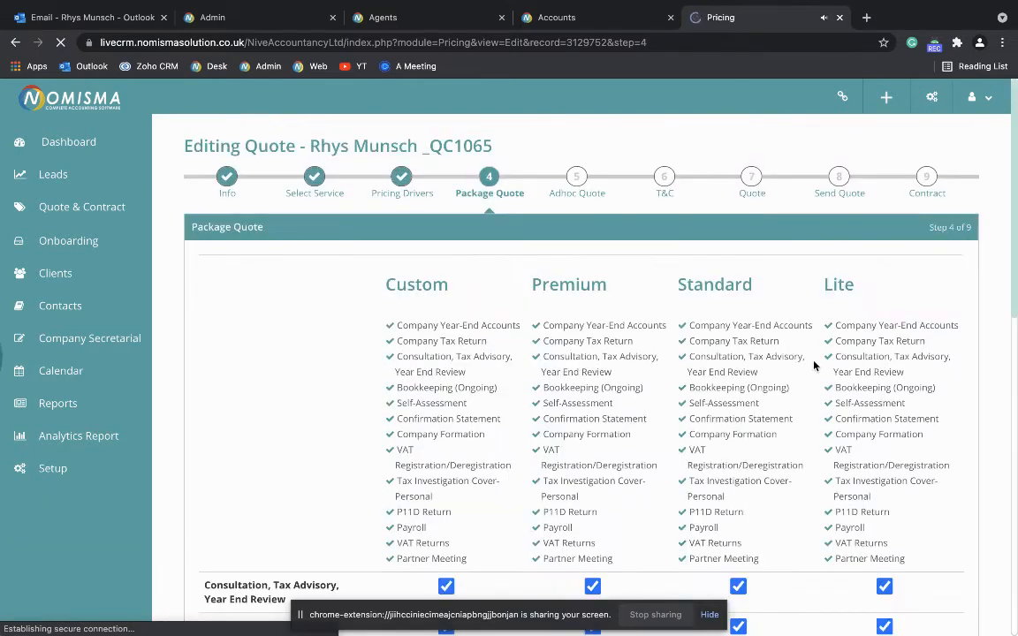
scroll(795, 353, down, 1)
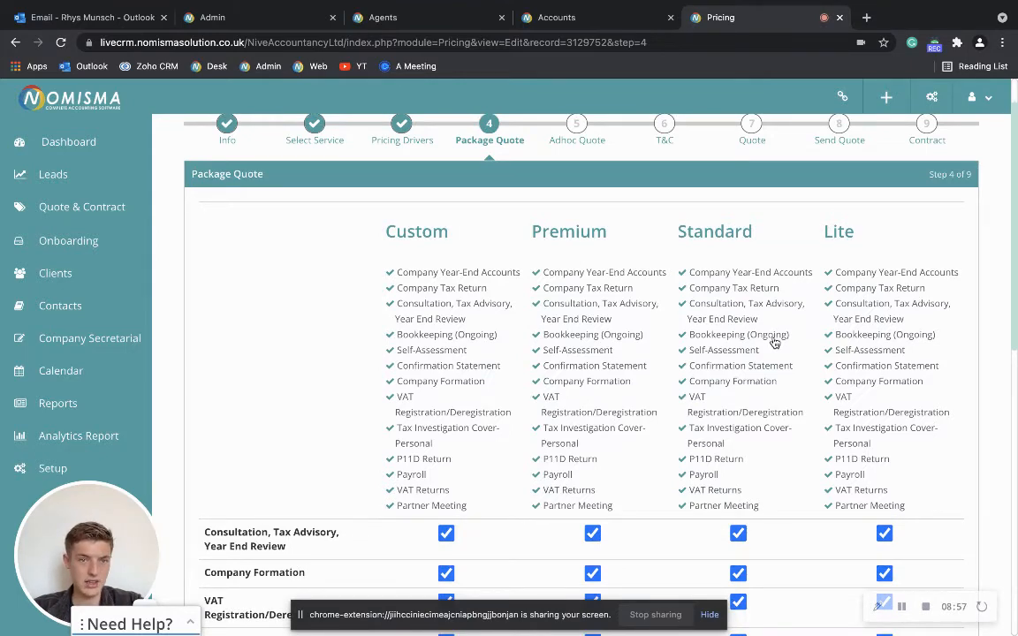
scroll(774, 342, down, 2)
scroll(775, 343, up, 2)
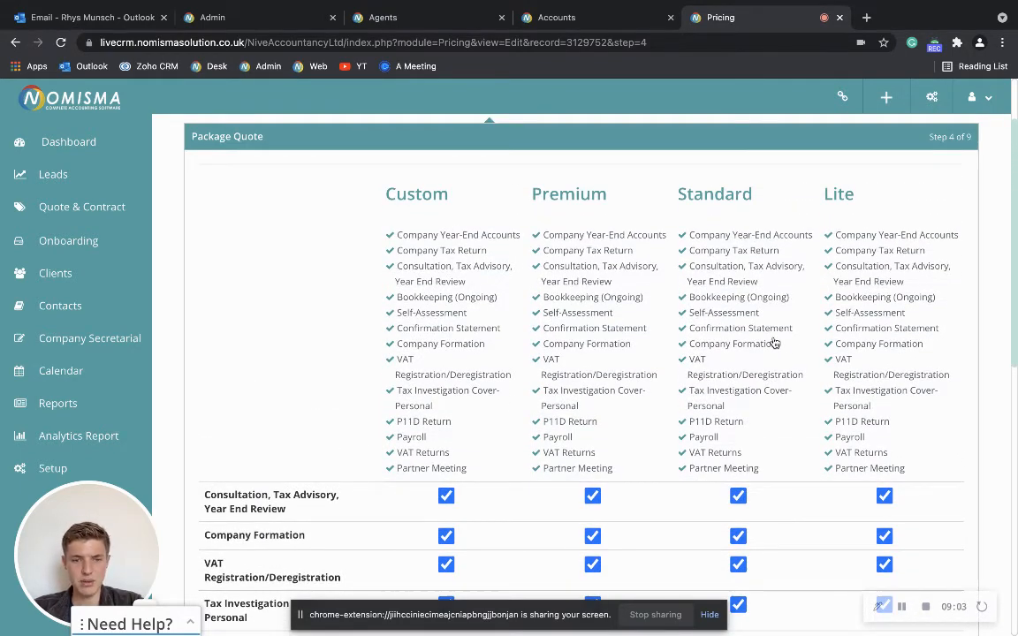
scroll(774, 343, down, 2)
scroll(764, 329, up, 2)
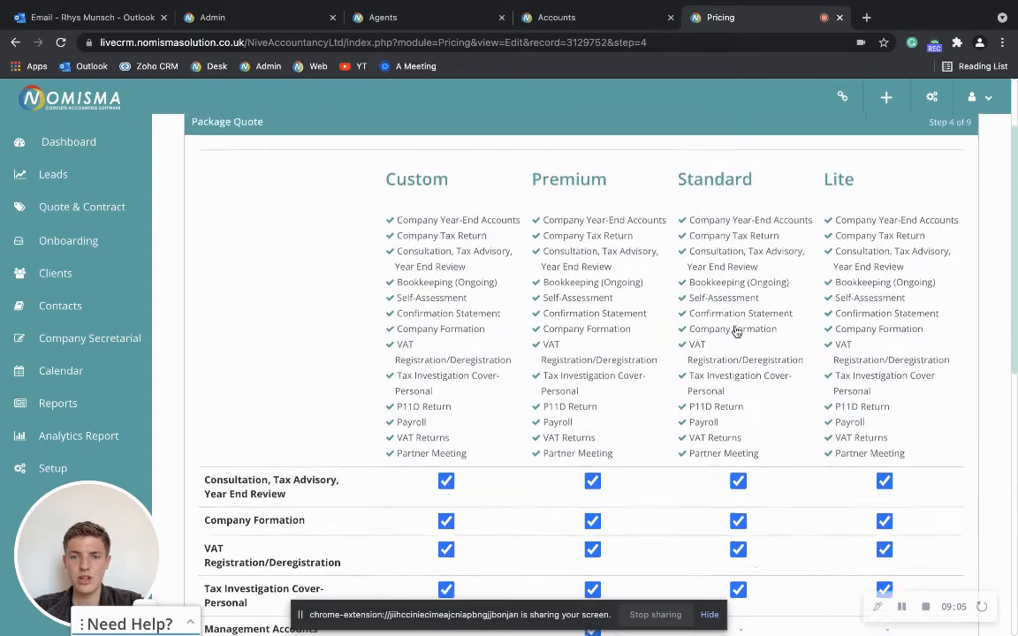
scroll(737, 332, up, 1)
scroll(759, 328, down, 1)
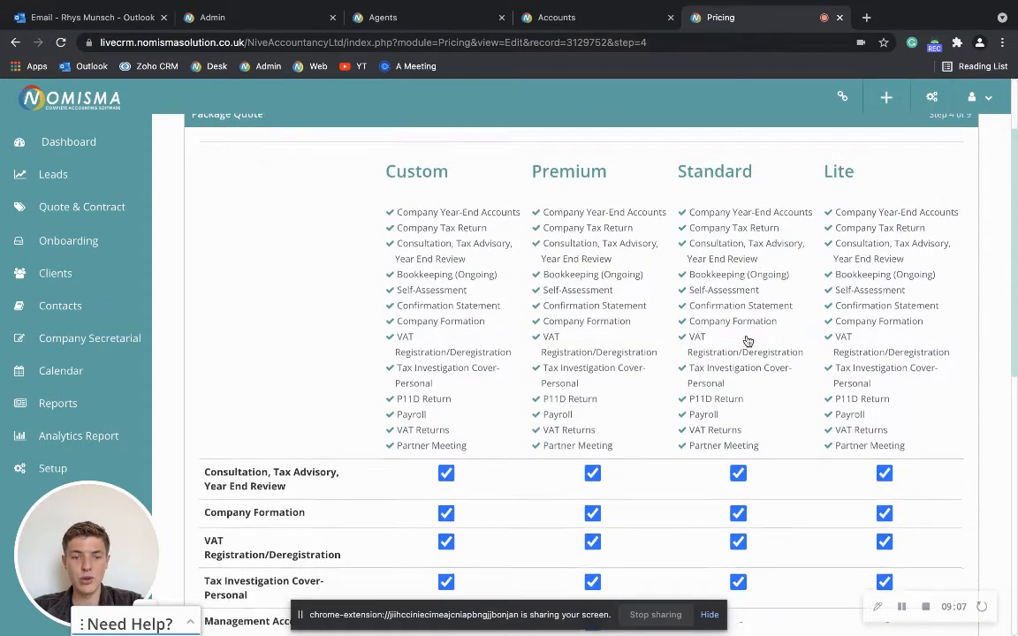
scroll(747, 341, down, 3)
scroll(750, 366, down, 3)
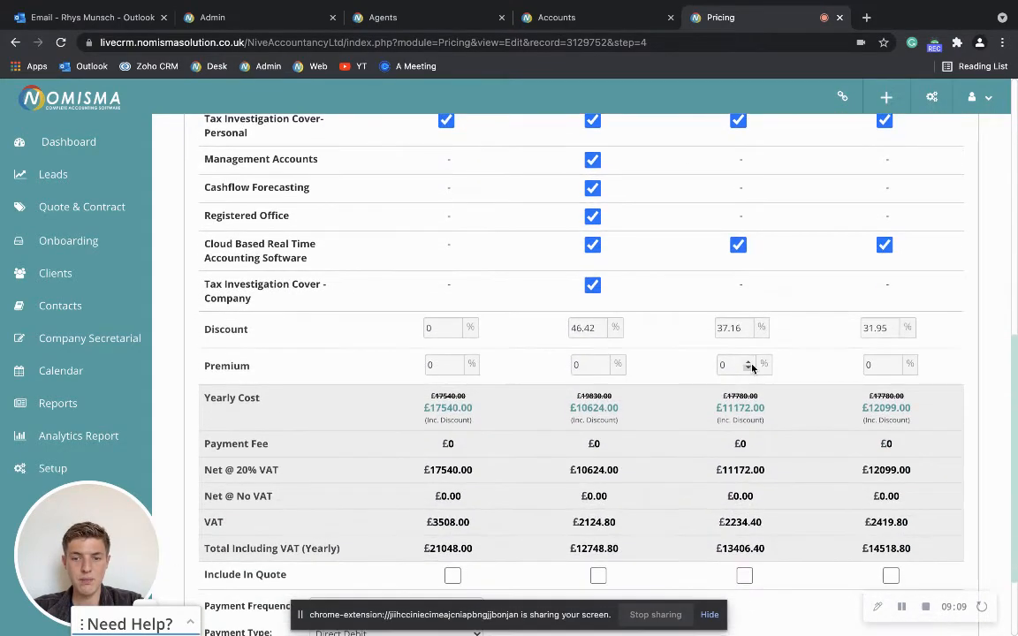
scroll(751, 368, down, 1)
- Include the Premium, Standard and Lite packages in the quote and continue
click(598, 486)
click(745, 488)
click(892, 487)
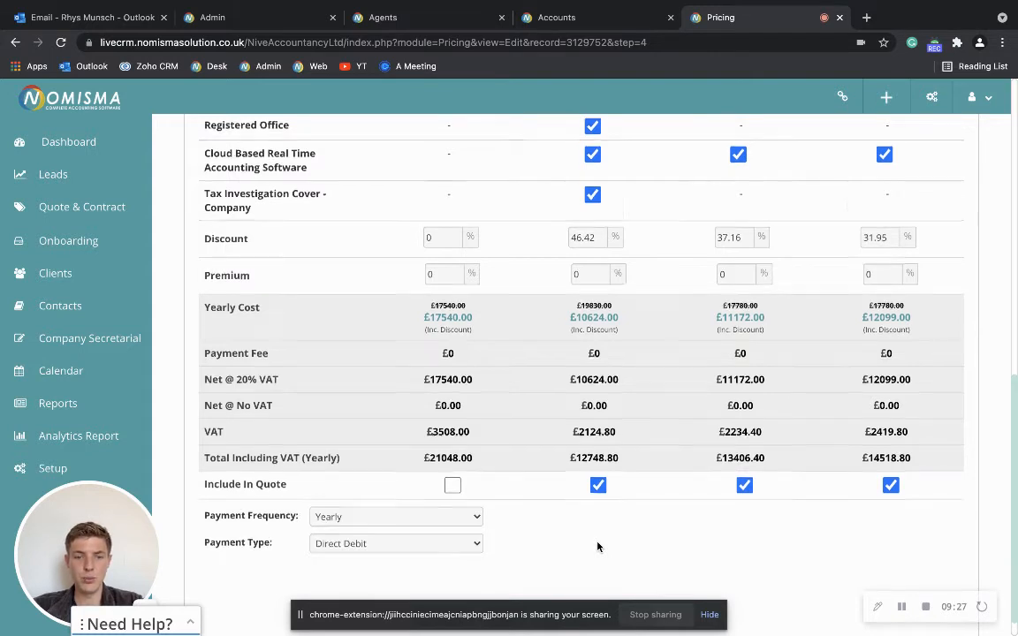
scroll(530, 547, down, 1)
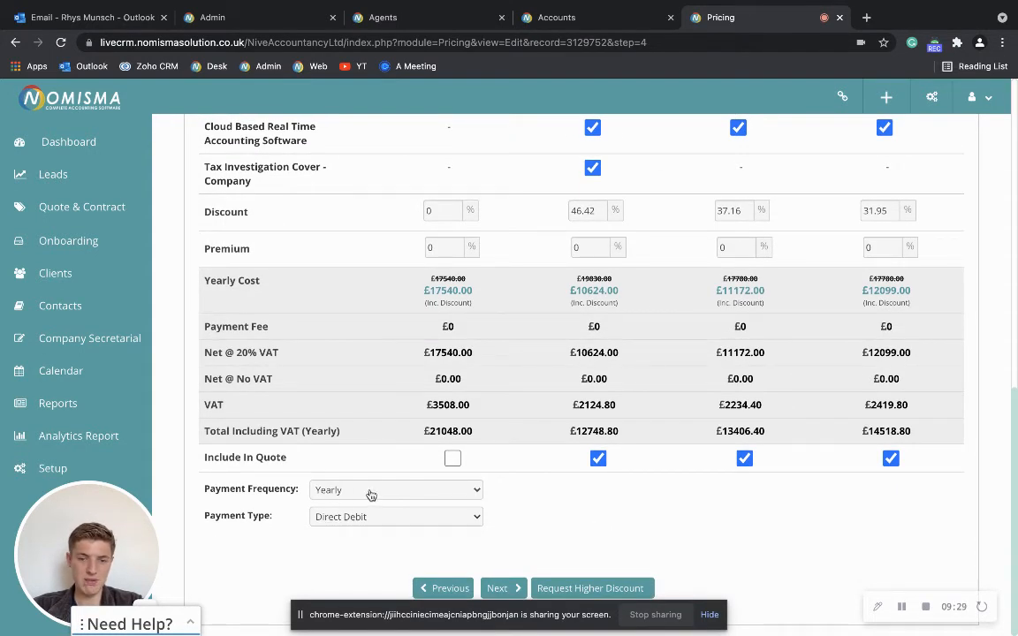
click(507, 589)
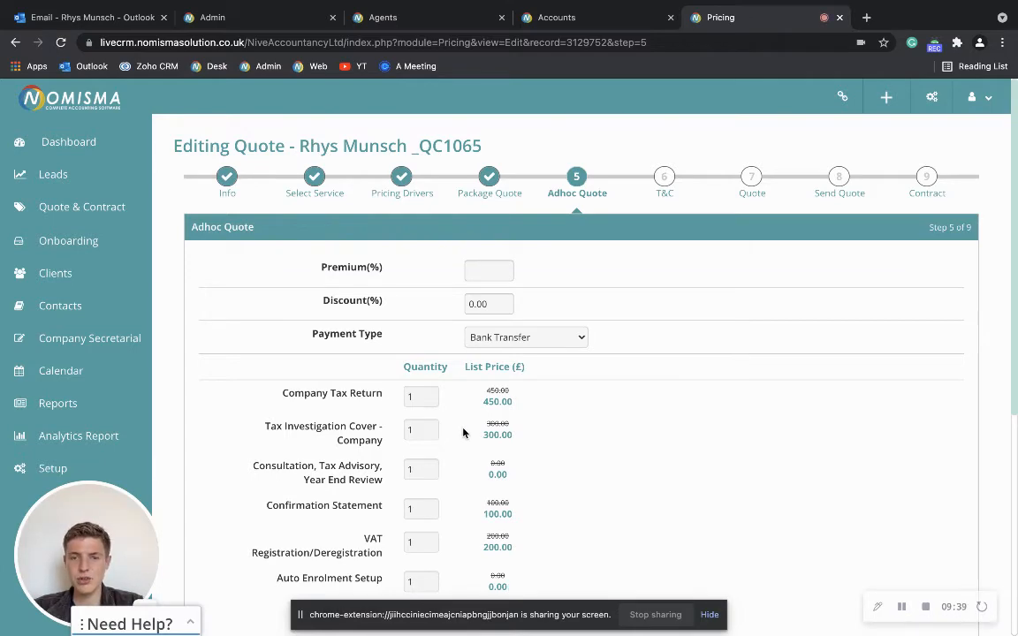
- Scroll the ad hoc item prices down to the 5490.00 total cost, then continue to Terms & Conditions
scroll(463, 432, down, 3)
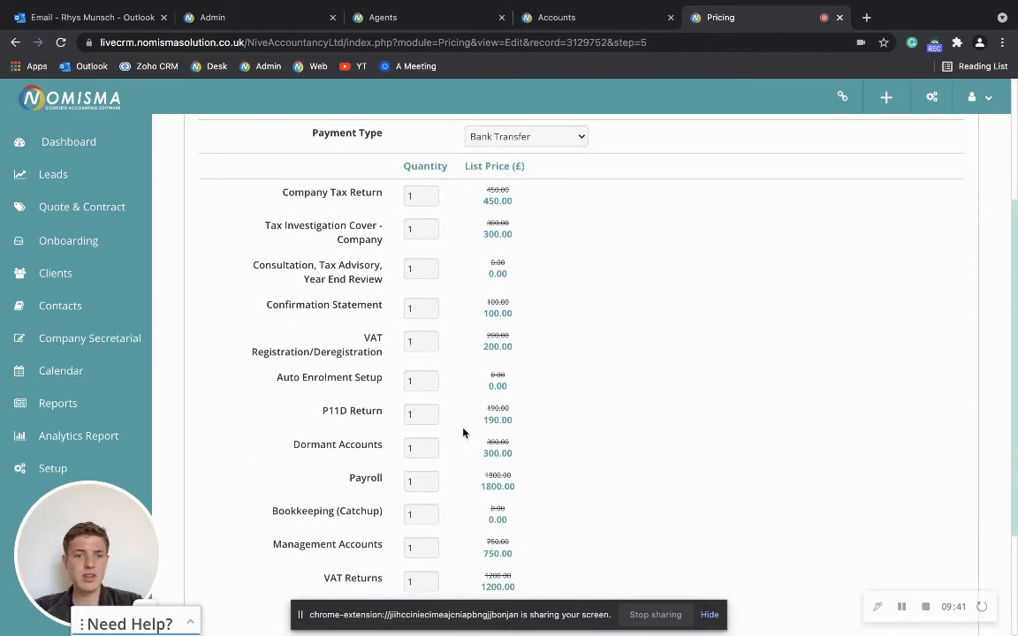
scroll(534, 425, down, 1)
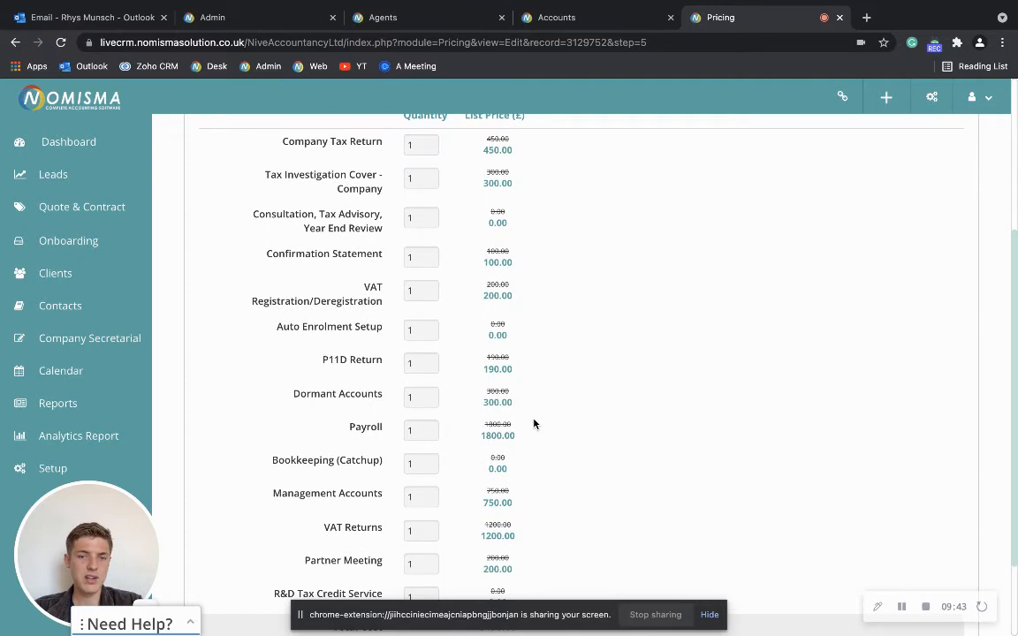
scroll(533, 424, down, 2)
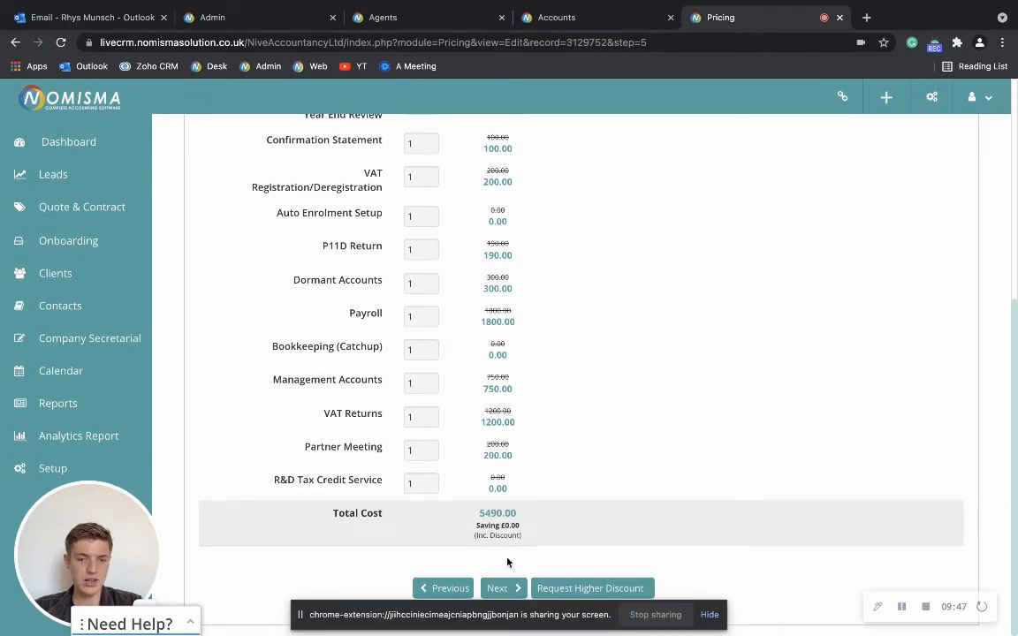
click(510, 589)
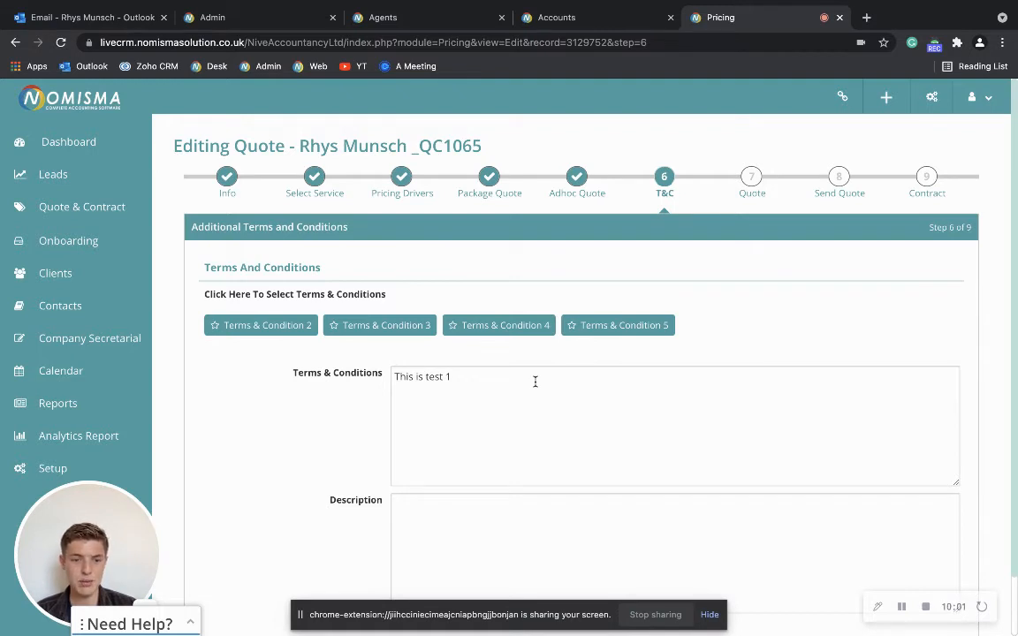
- Apply Terms & Condition 3 to the quote and continue to the preview step
click(389, 336)
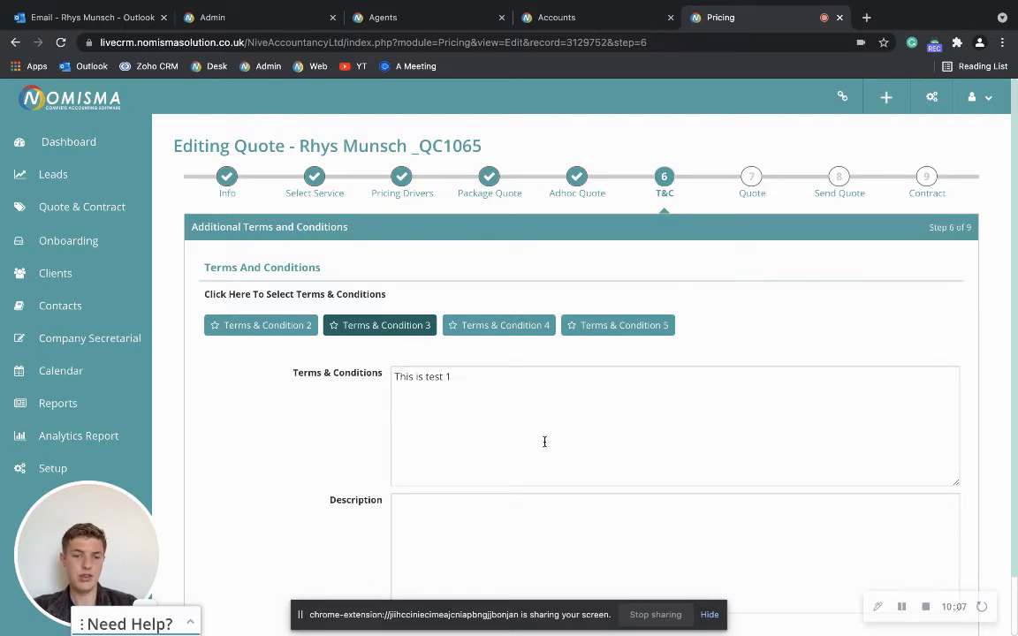
scroll(554, 438, down, 1)
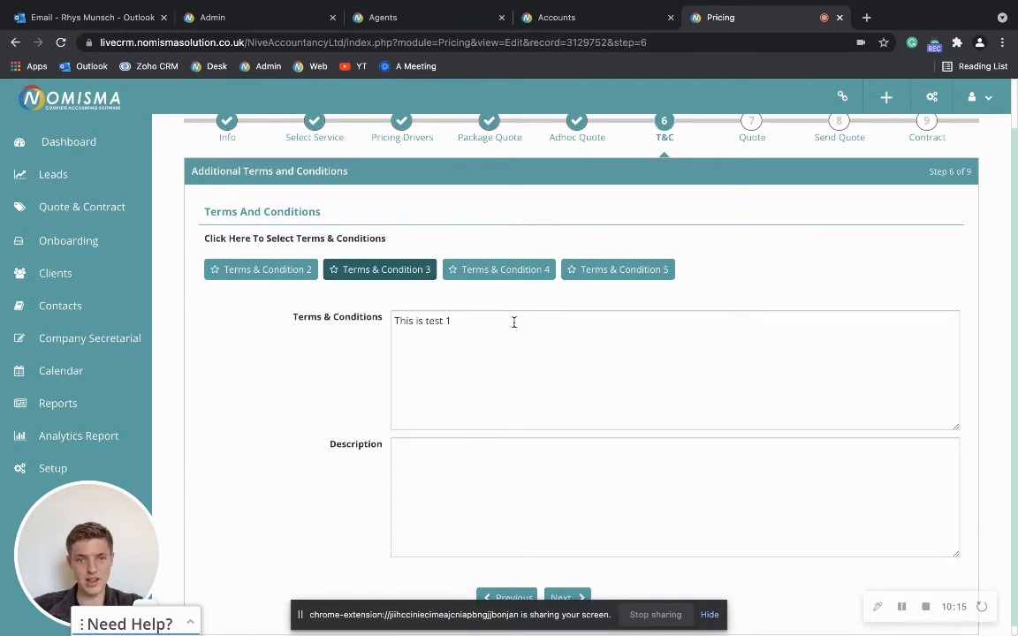
scroll(514, 322, down, 1)
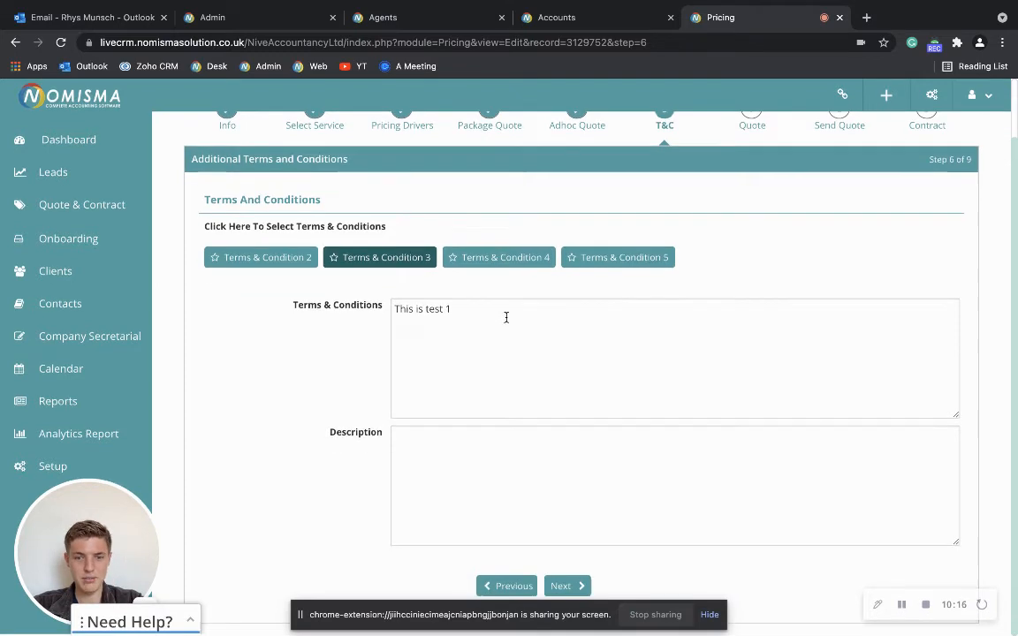
click(577, 591)
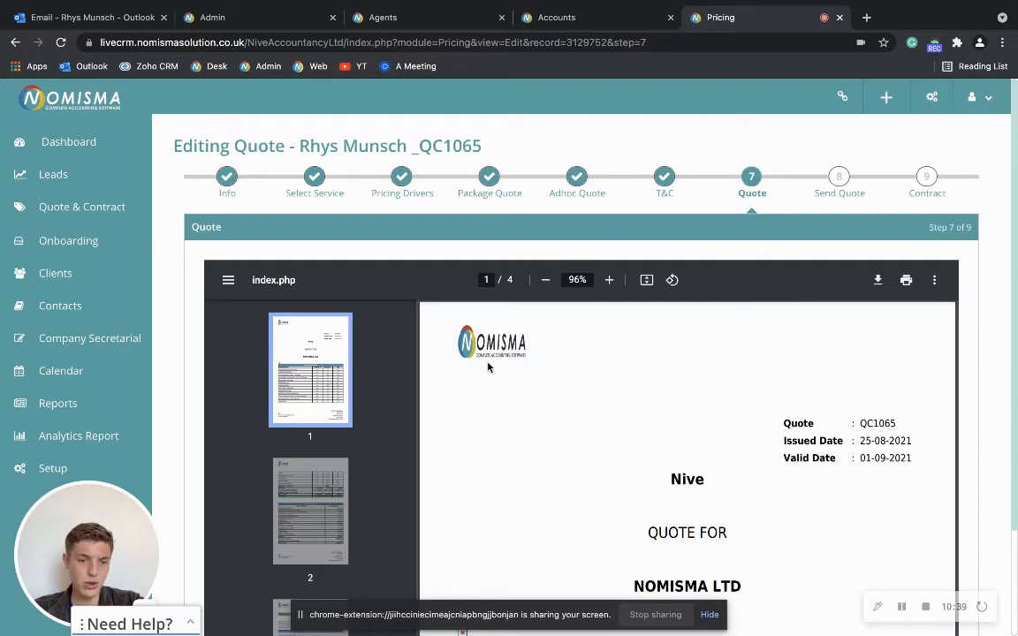
scroll(649, 389, down, 3)
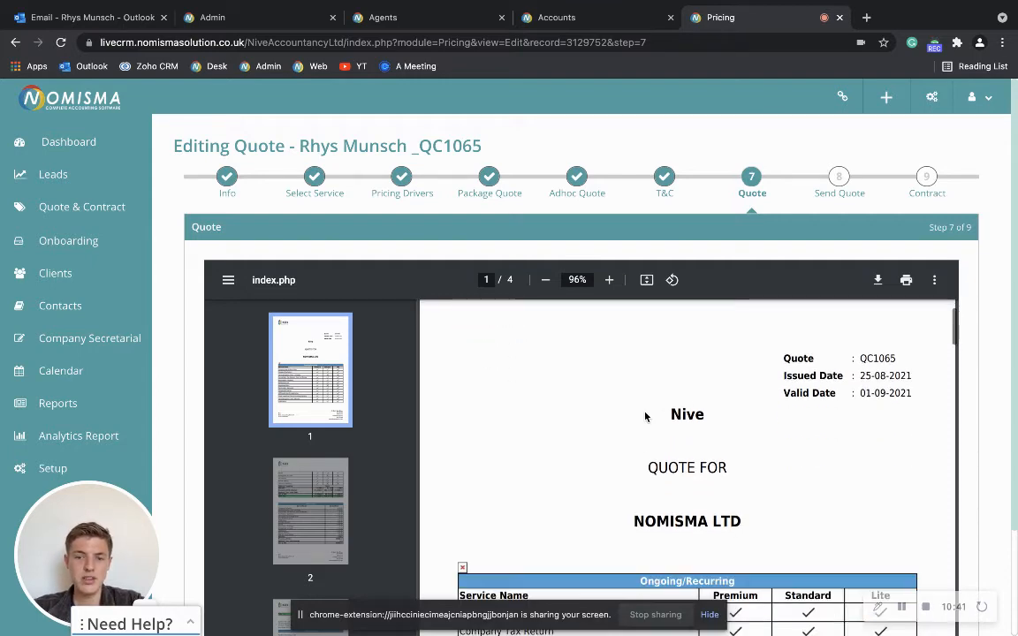
scroll(646, 416, down, 3)
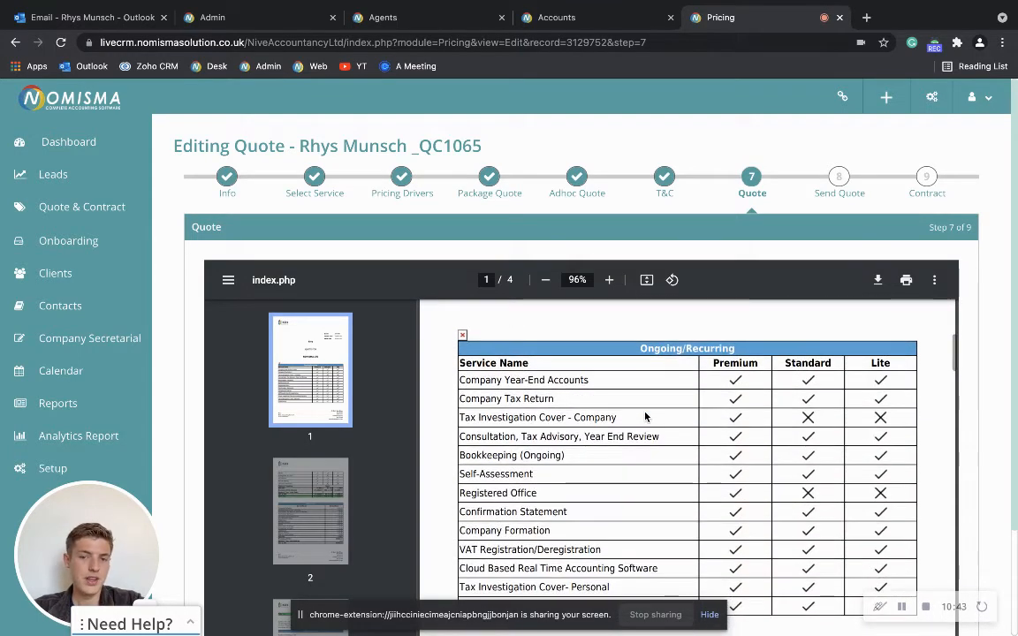
scroll(646, 416, down, 1)
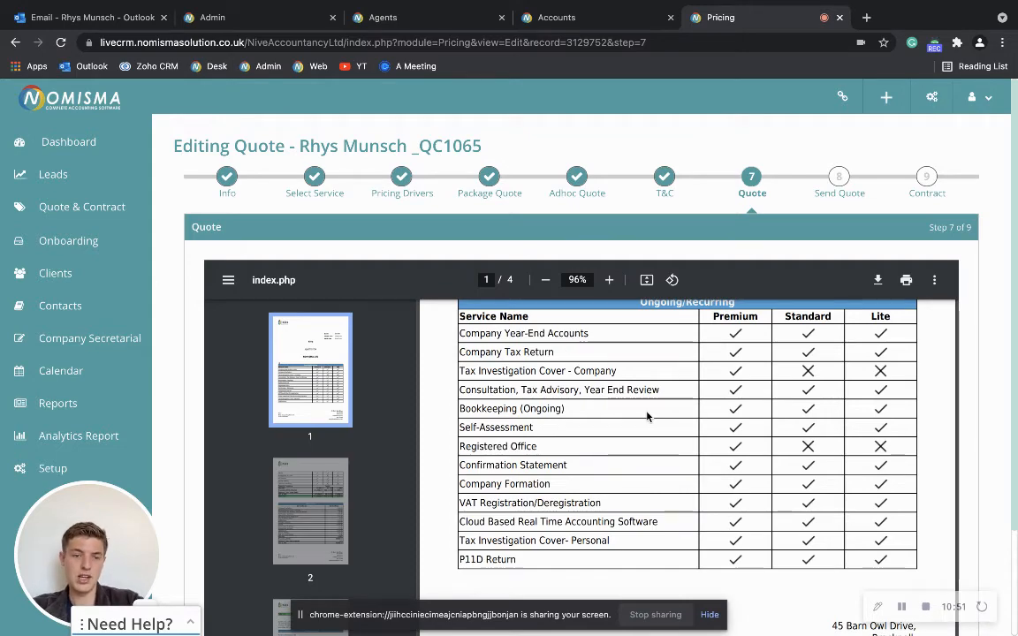
scroll(646, 416, down, 1)
scroll(709, 404, down, 5)
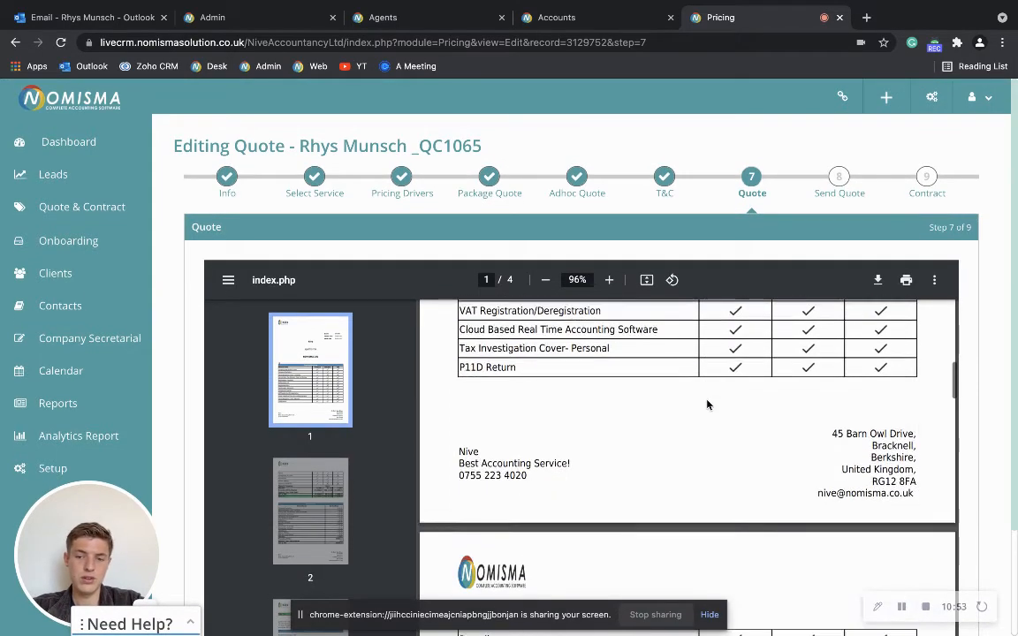
scroll(708, 408, down, 4)
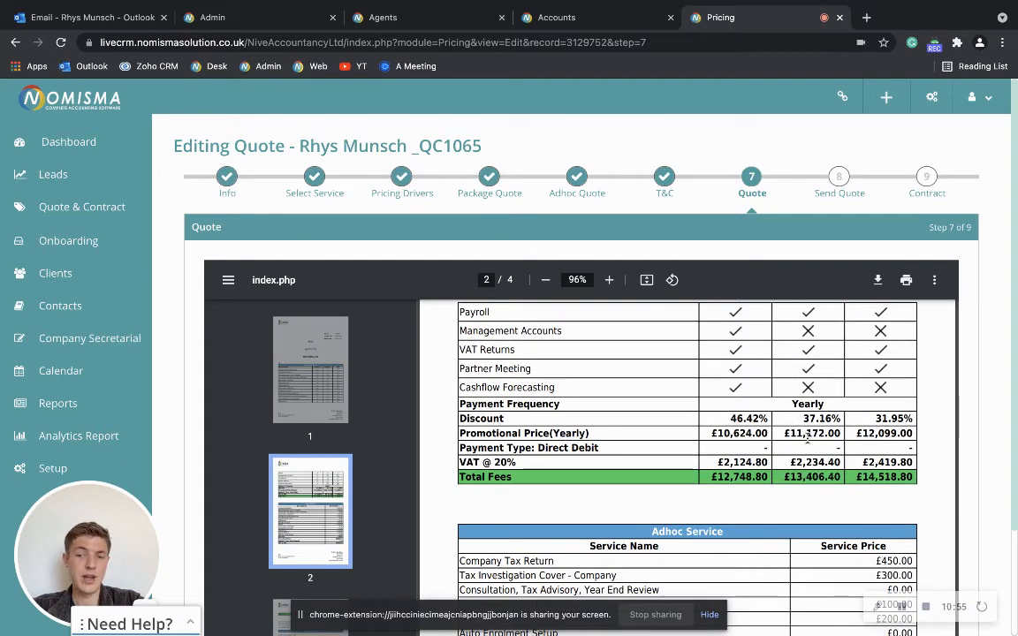
scroll(811, 487, down, 2)
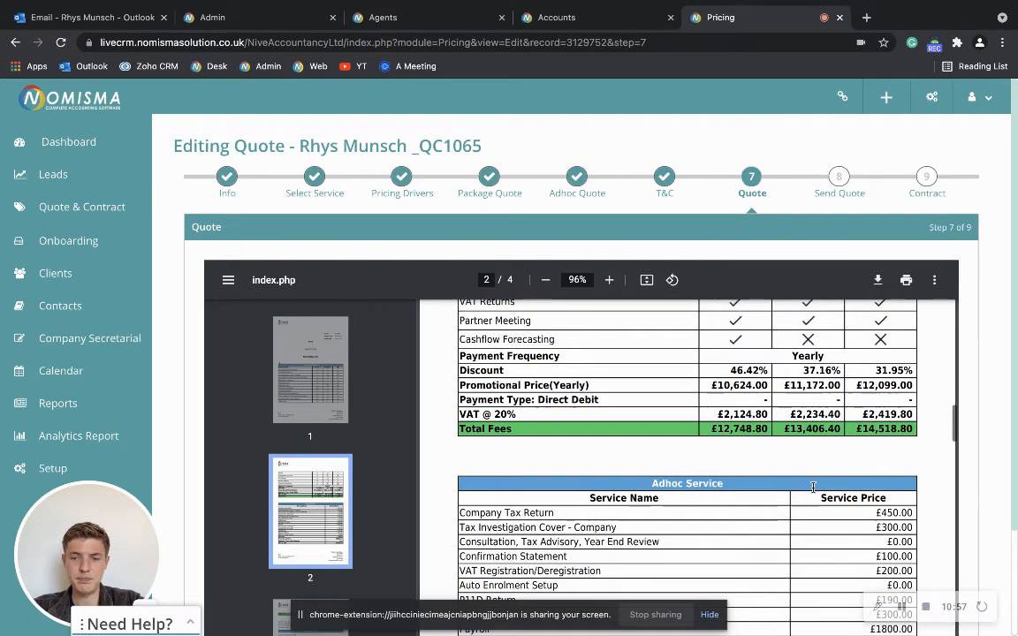
scroll(811, 487, down, 5)
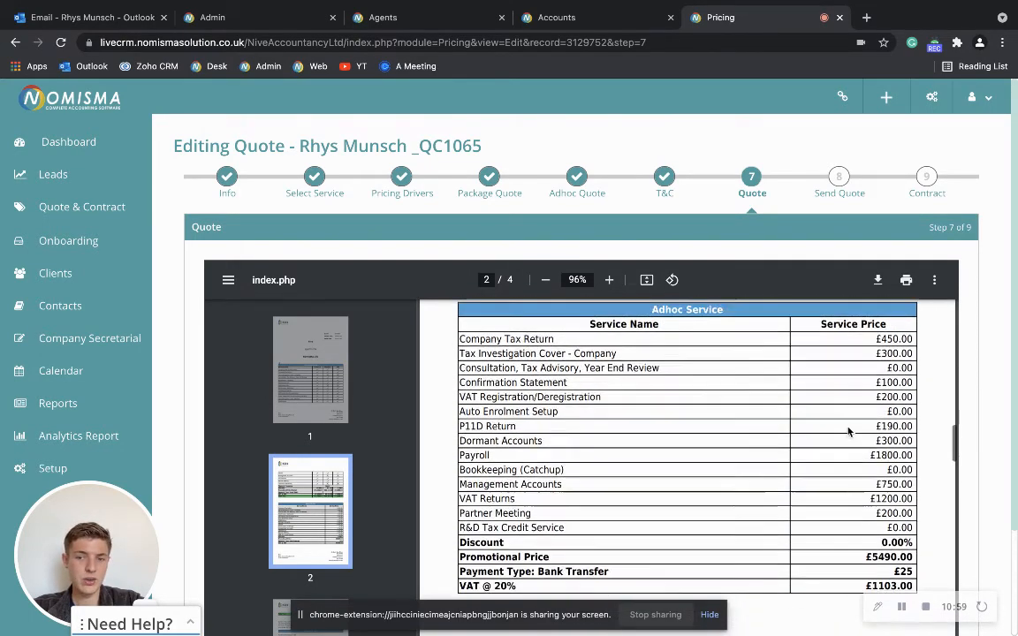
scroll(894, 509, down, 8)
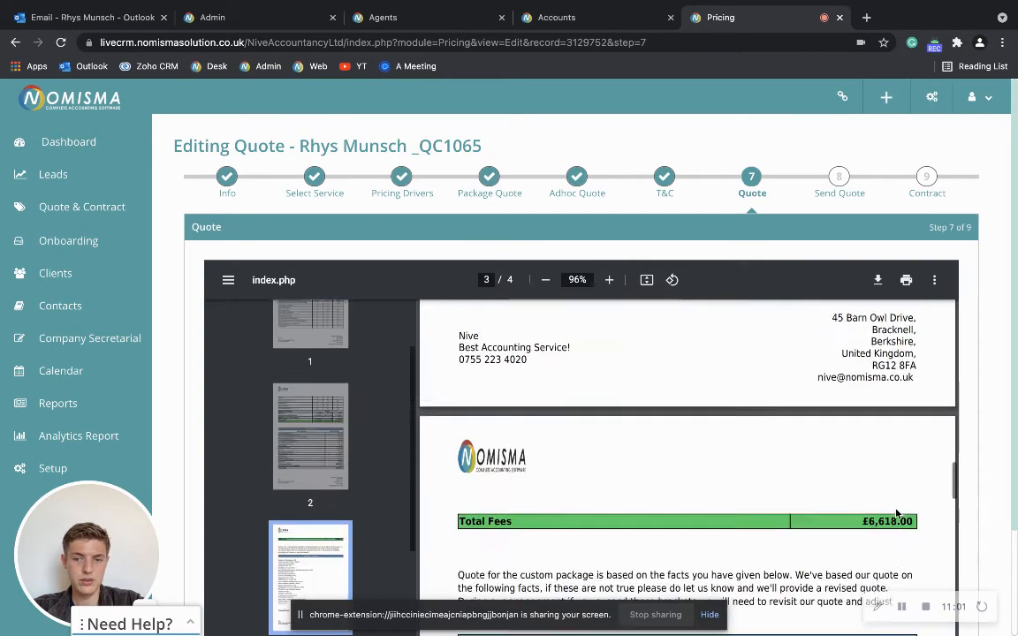
scroll(894, 509, down, 4)
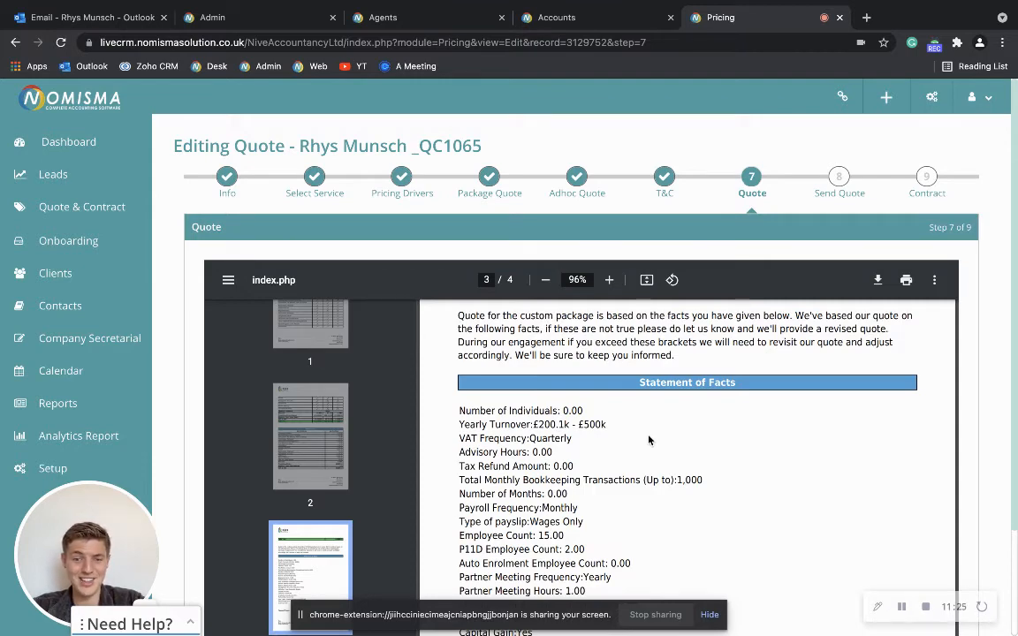
scroll(652, 437, down, 1)
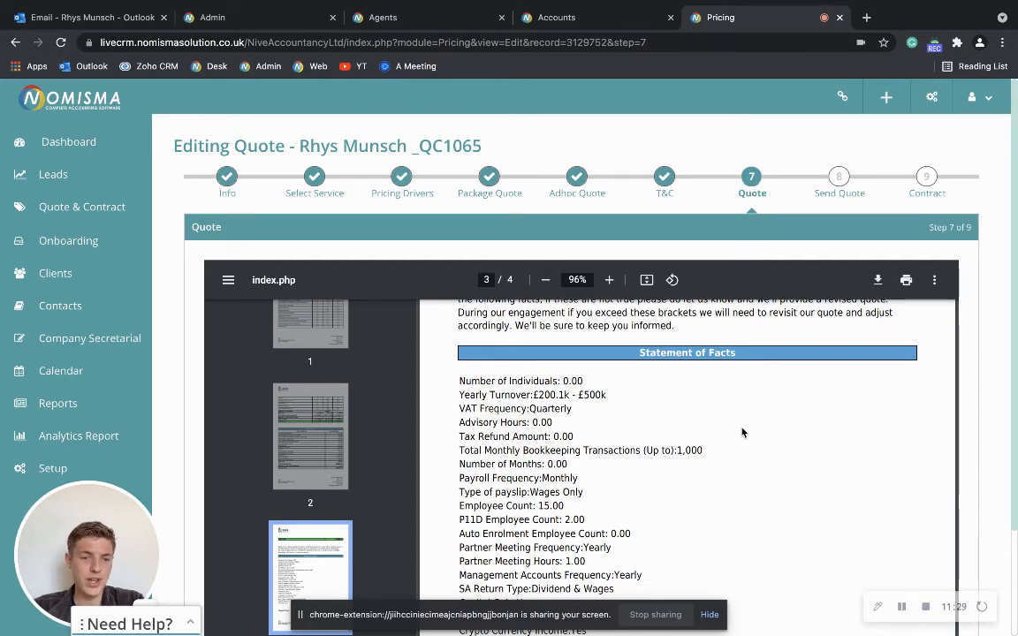
scroll(742, 432, down, 10)
scroll(742, 432, up, 1)
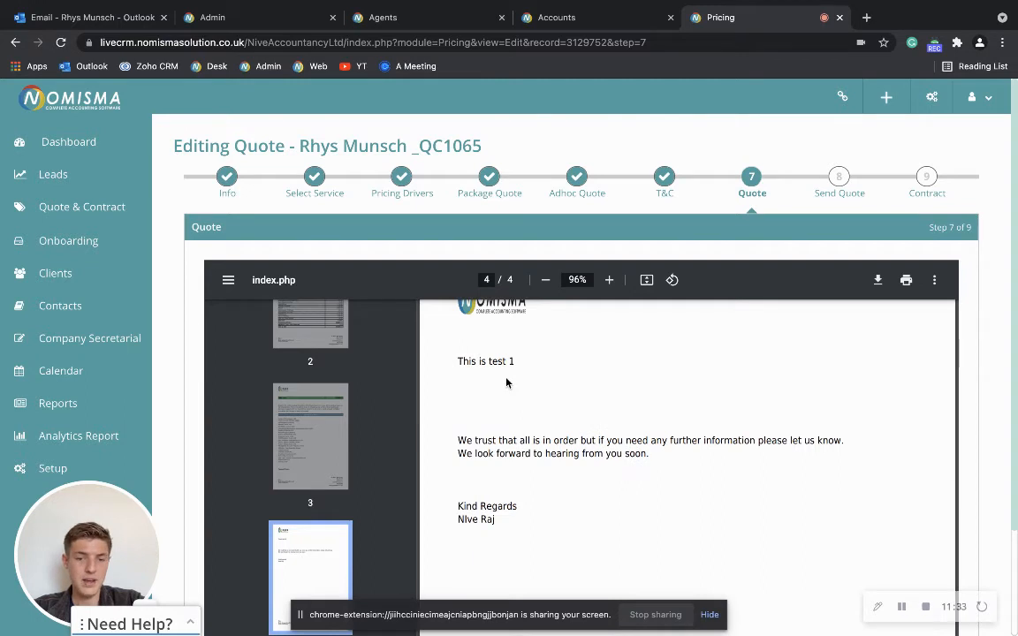
scroll(521, 386, down, 2)
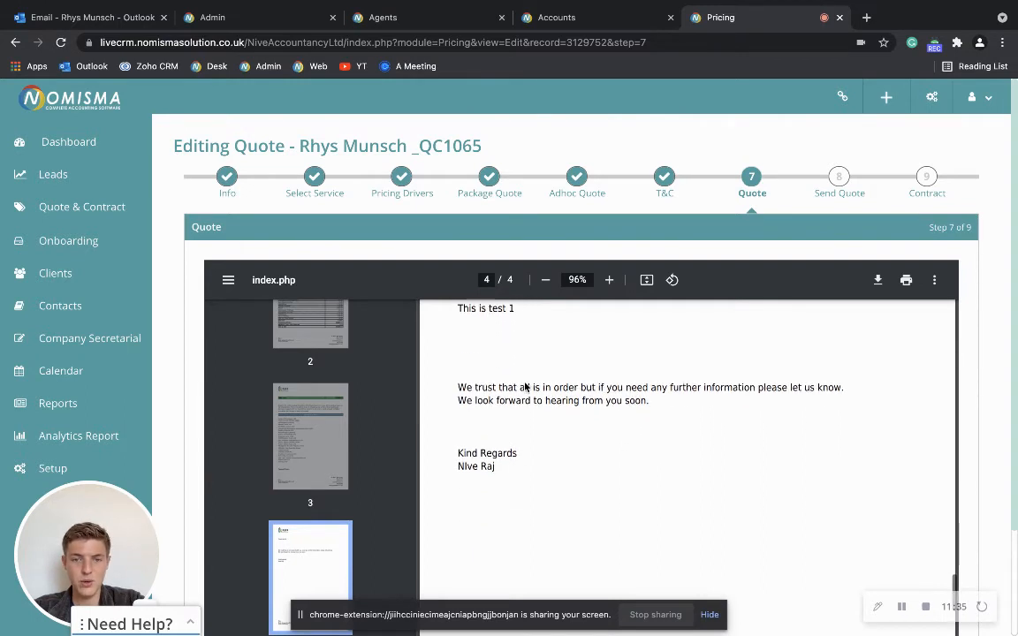
scroll(591, 390, down, 6)
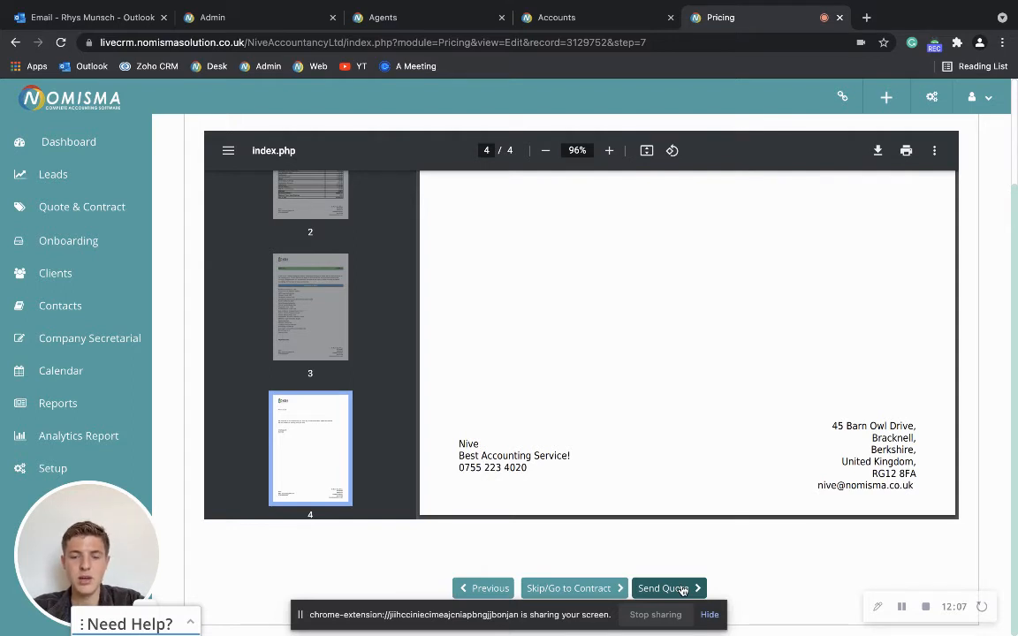
- Skip ahead to the contract summary and choose the Standard package
click(573, 589)
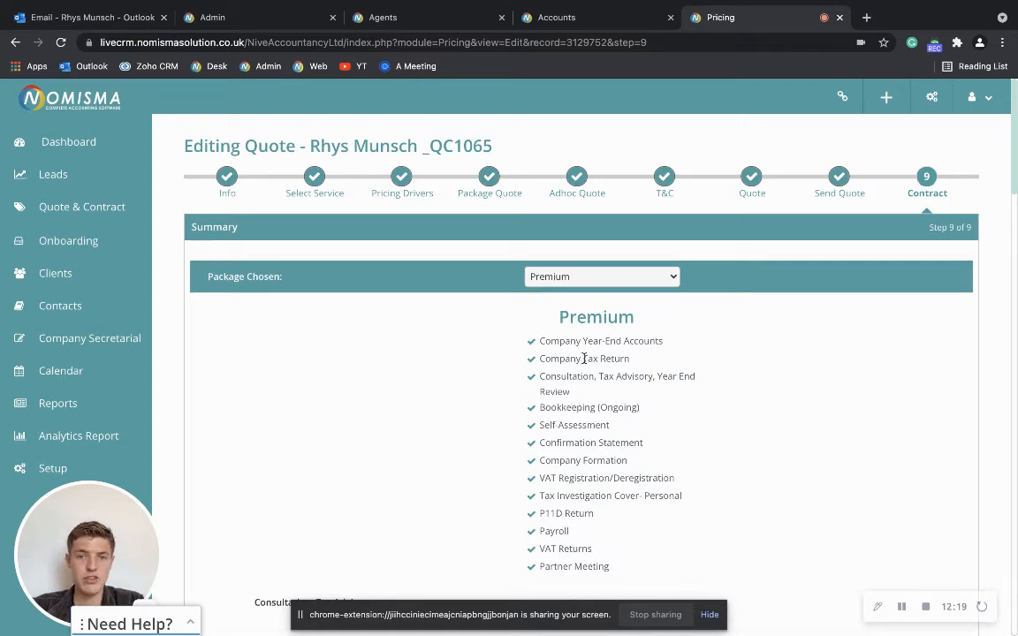
click(594, 279)
click(588, 292)
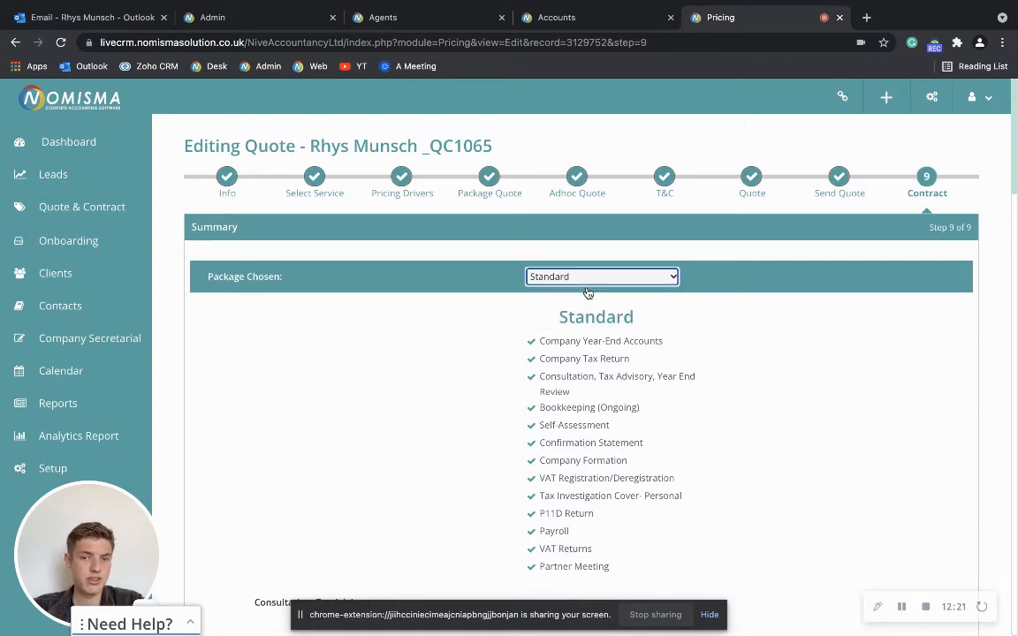
scroll(725, 328, down, 5)
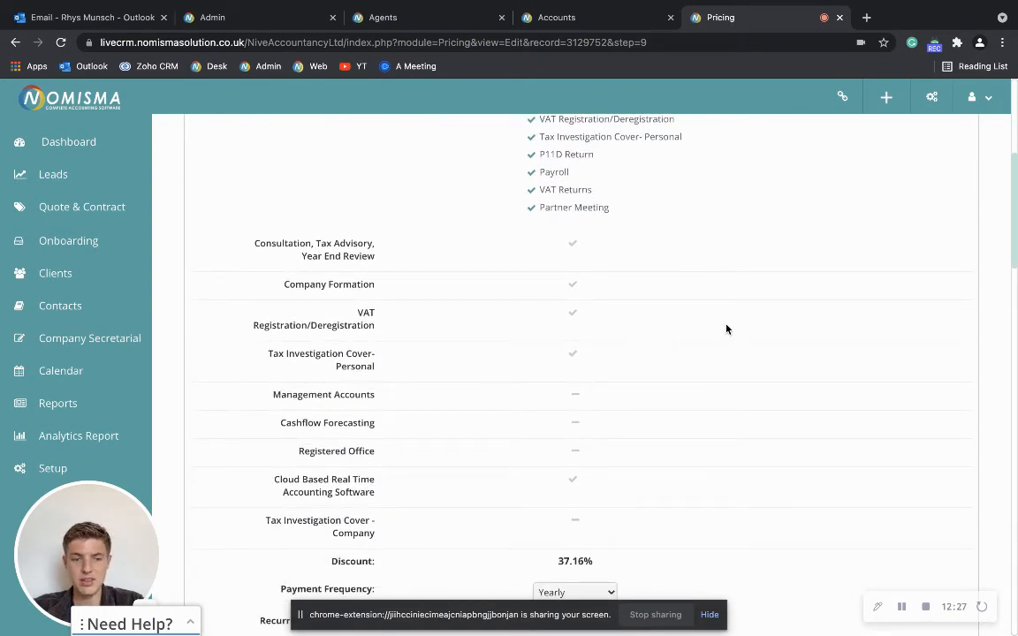
scroll(727, 328, down, 2)
scroll(726, 329, down, 2)
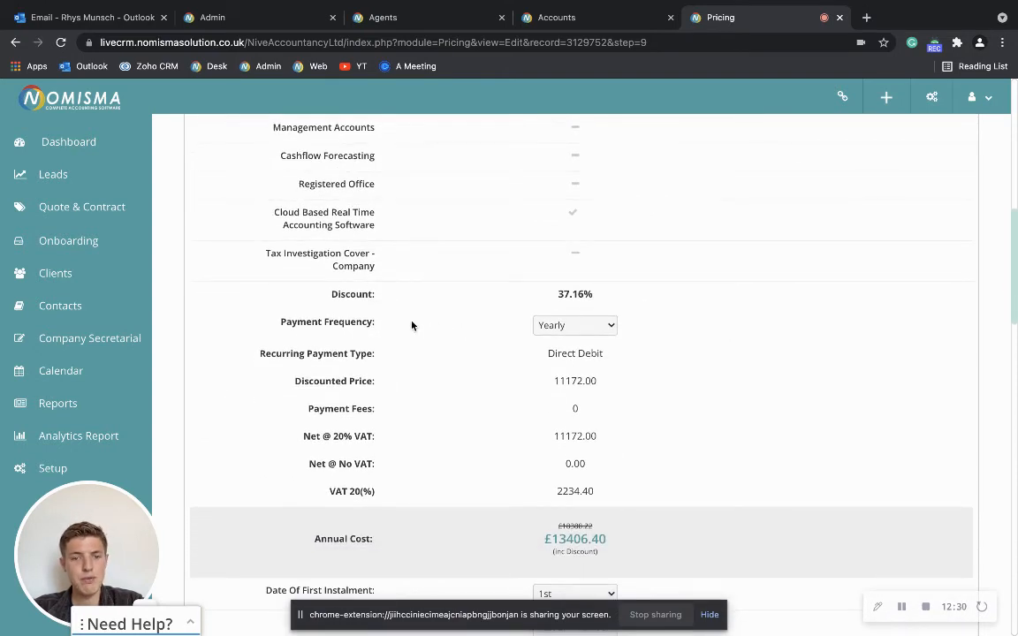
- Keep yearly payment frequency and set the first instalment date to the 4th
click(585, 326)
click(587, 327)
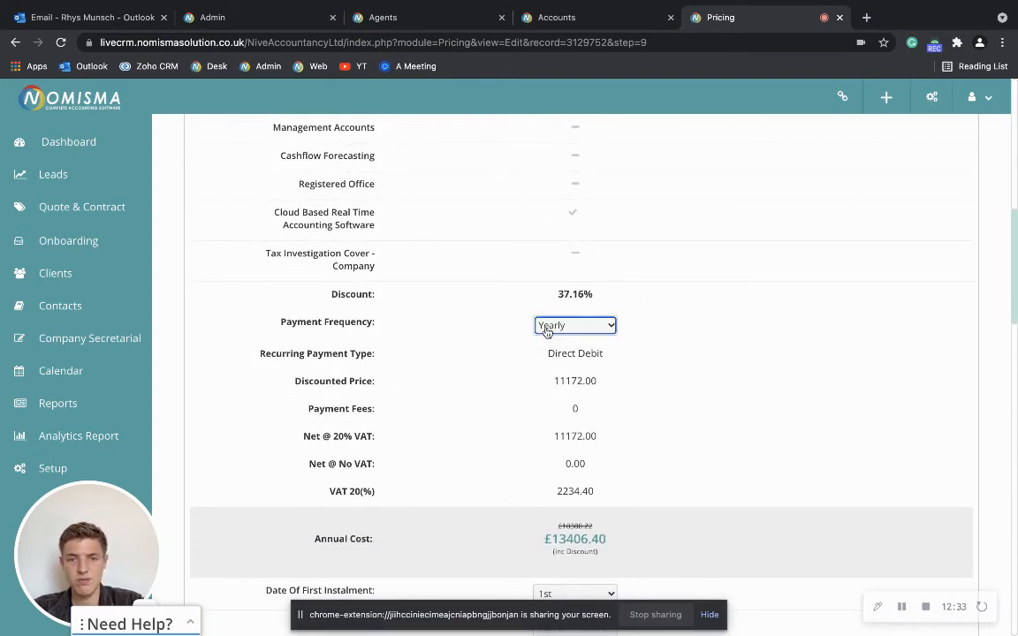
scroll(611, 334, down, 2)
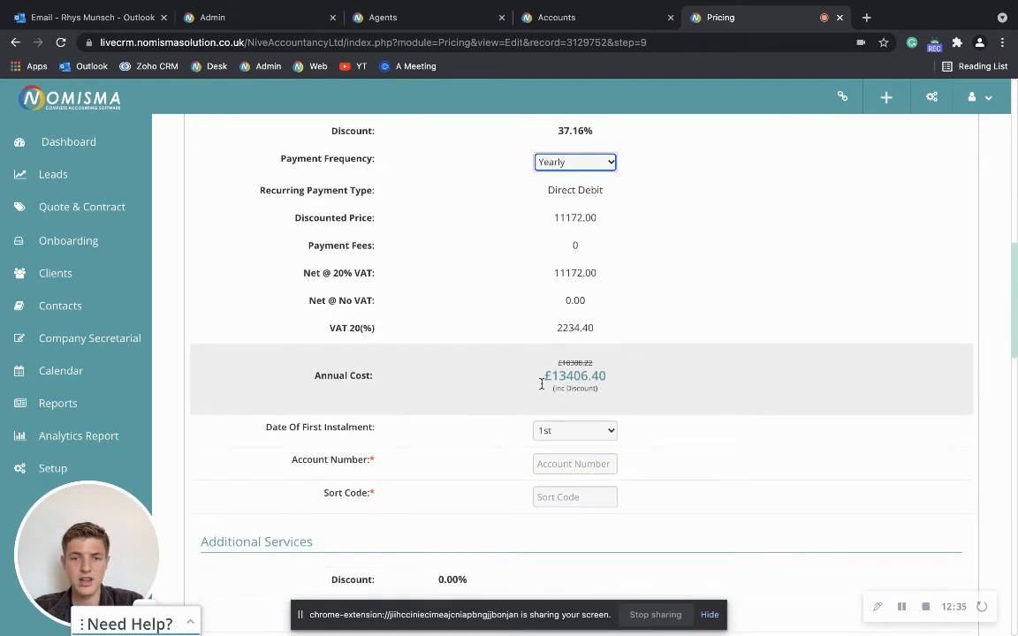
scroll(623, 402, down, 2)
click(583, 305)
click(577, 352)
- Enter the client's bank account number and sort code, then generate the contract
click(573, 335)
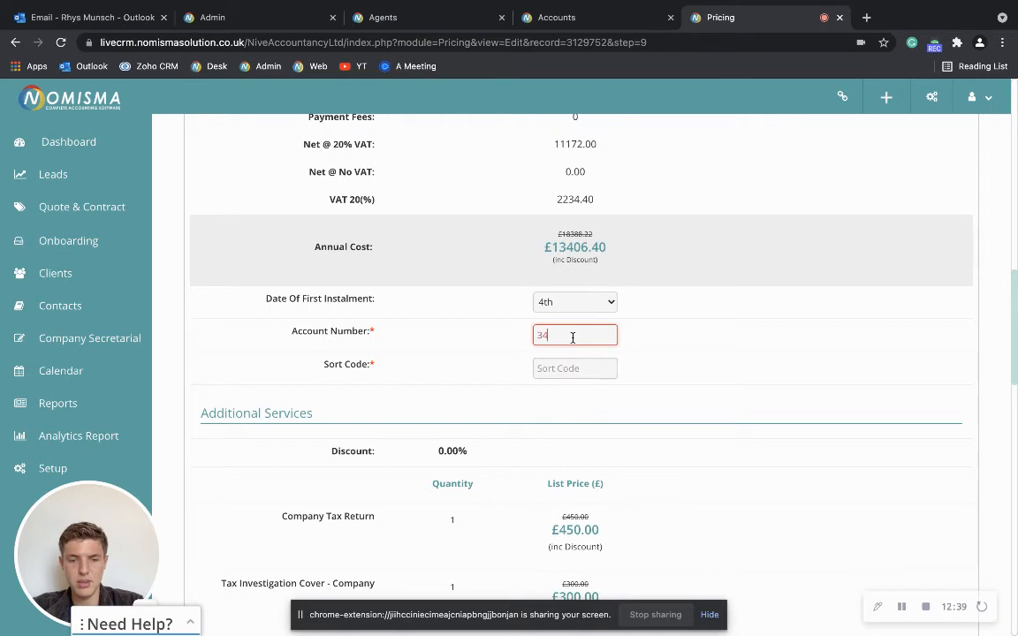
click(561, 361)
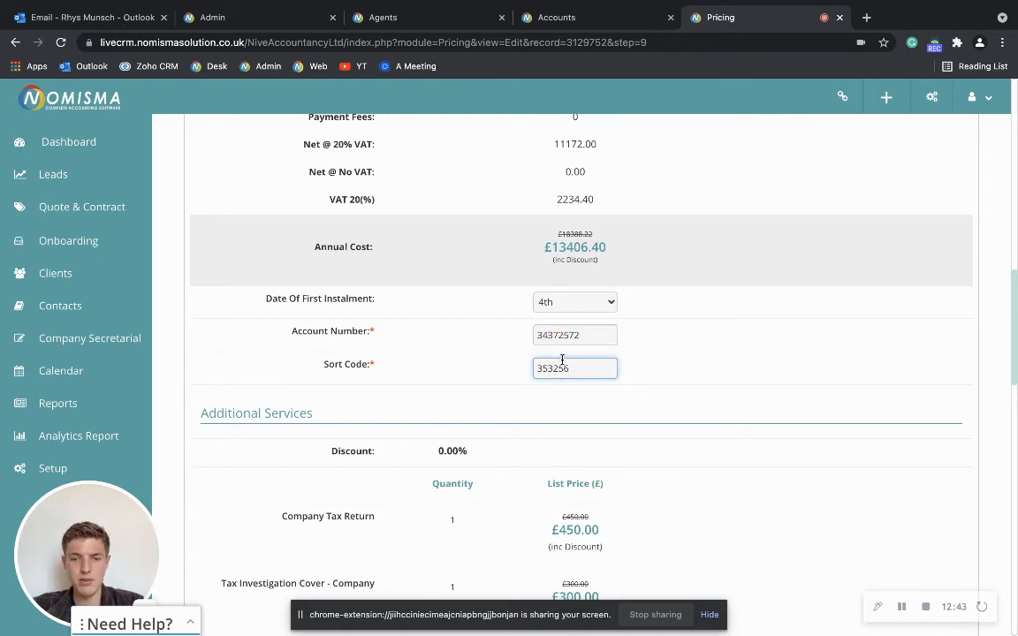
click(663, 358)
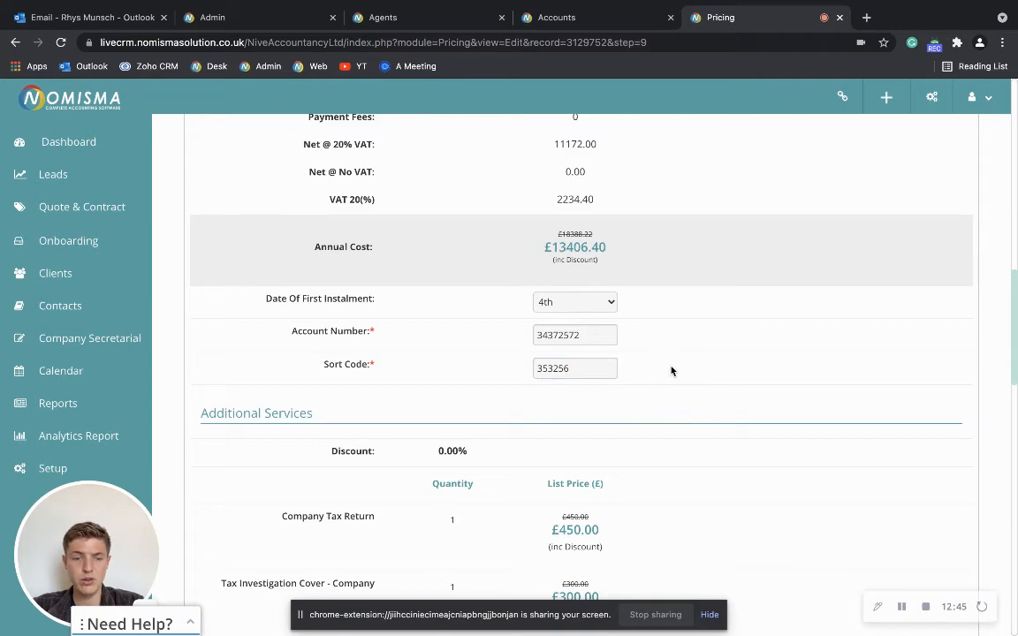
scroll(670, 373, down, 5)
scroll(579, 293, down, 10)
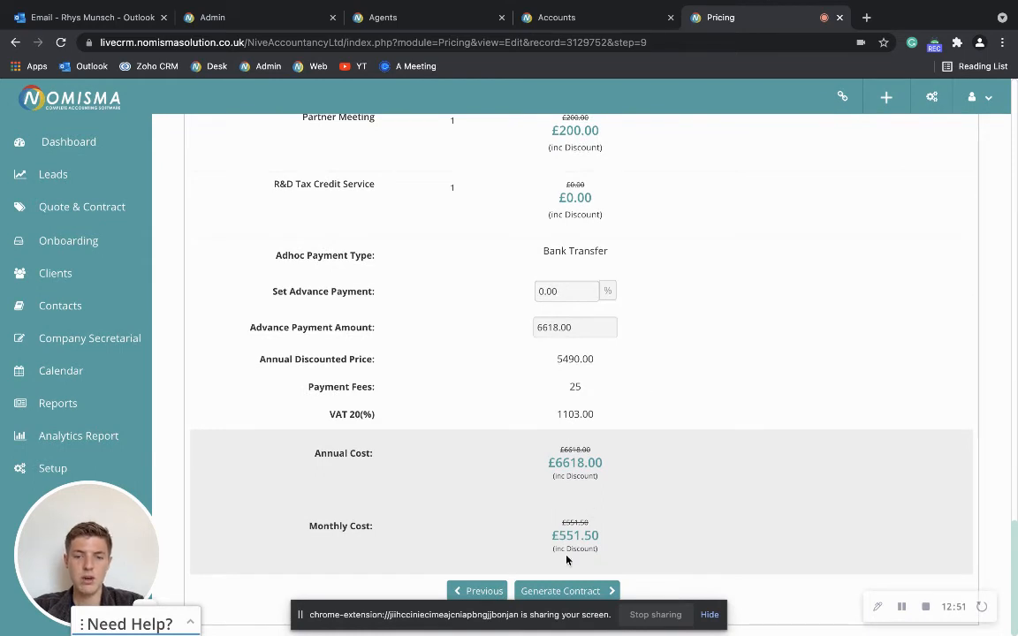
click(560, 591)
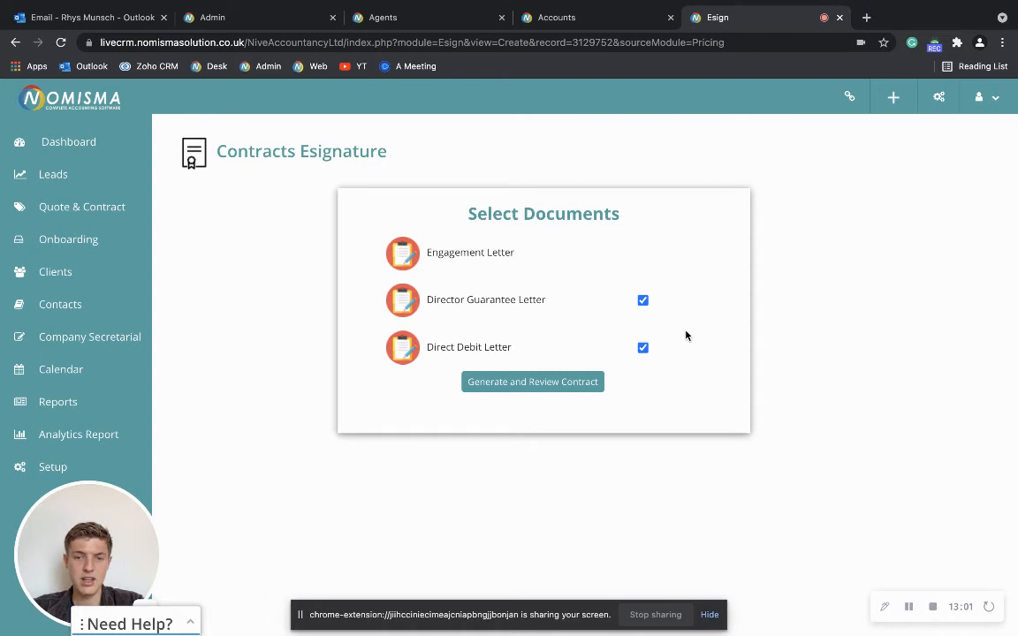
- Generate the contract with the Director Guarantee and Direct Debit letters for review
click(534, 387)
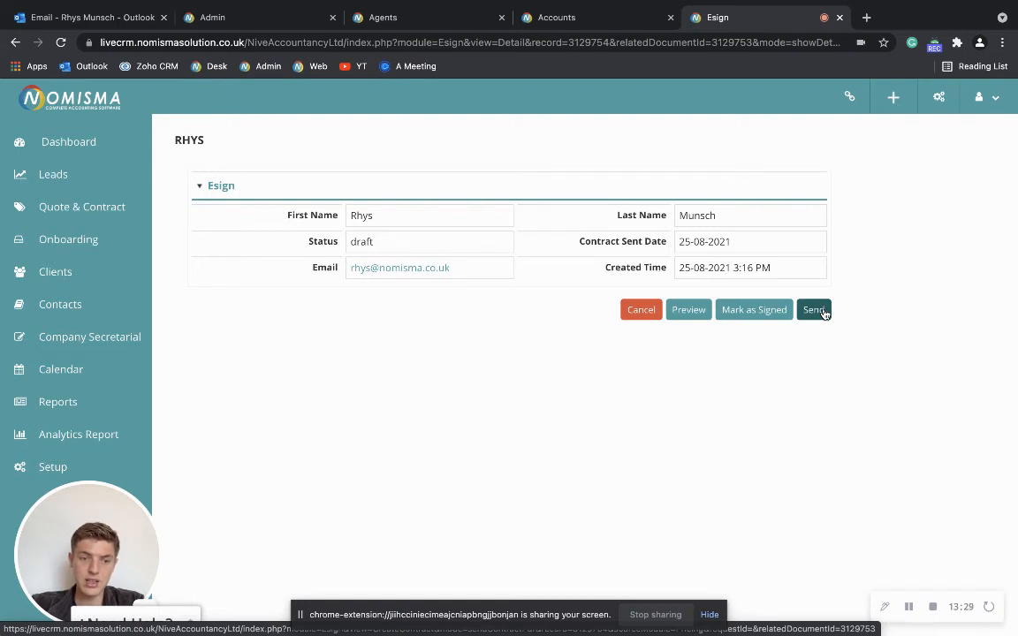
- Preview the draft contract PDF, read through its 23 pages, and return to the Esign tab
click(705, 310)
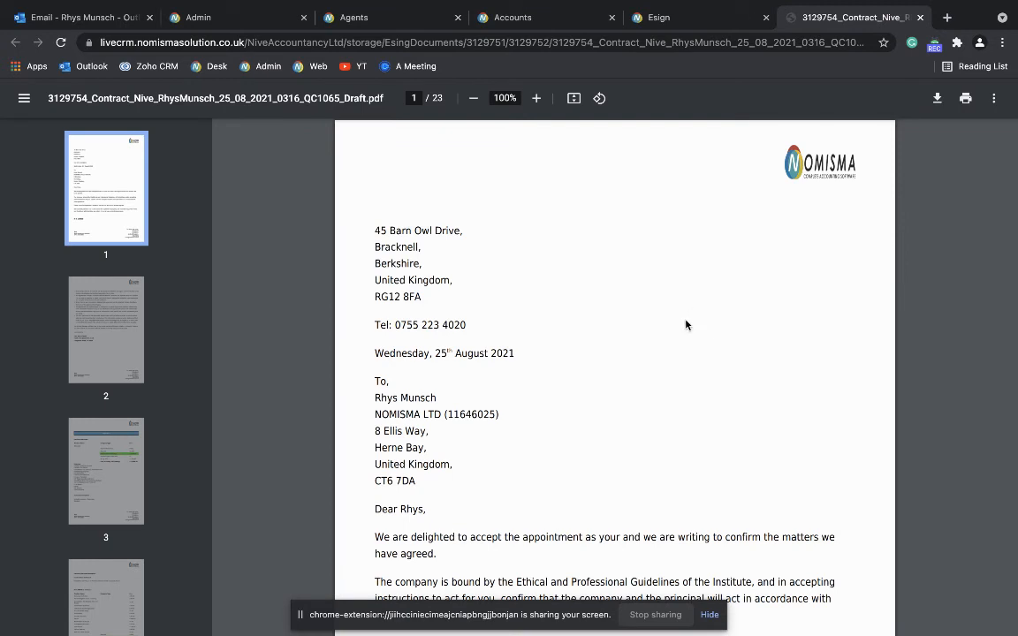
scroll(686, 326, down, 9)
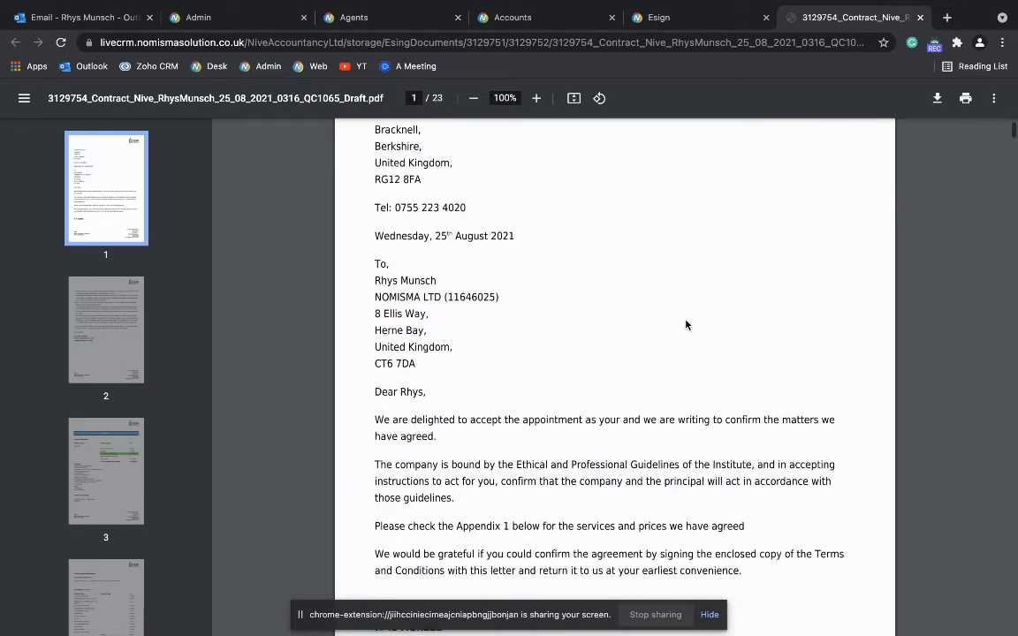
scroll(685, 325, down, 5)
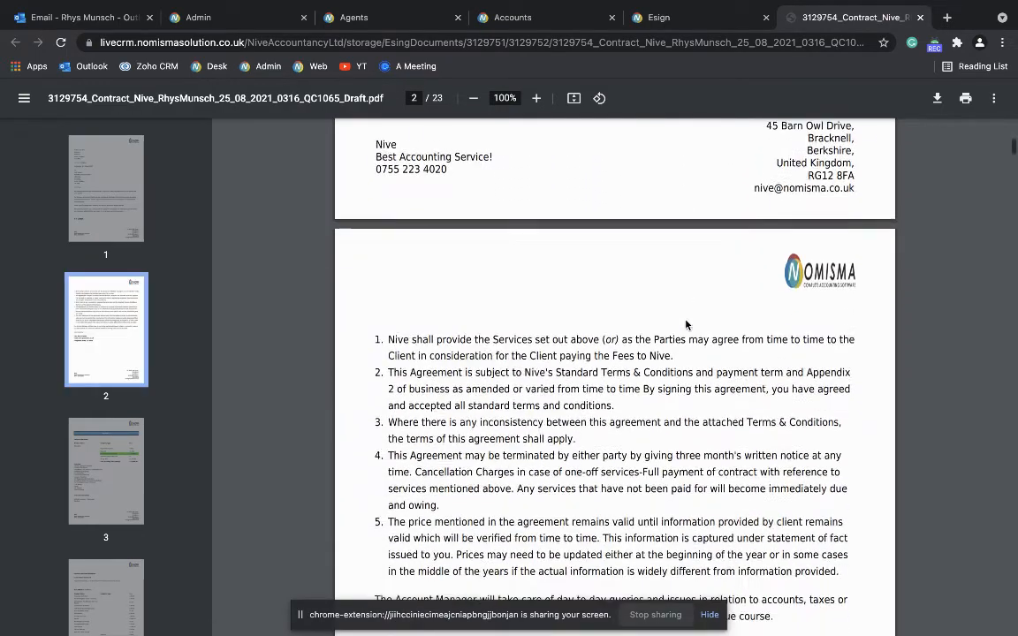
scroll(686, 325, down, 10)
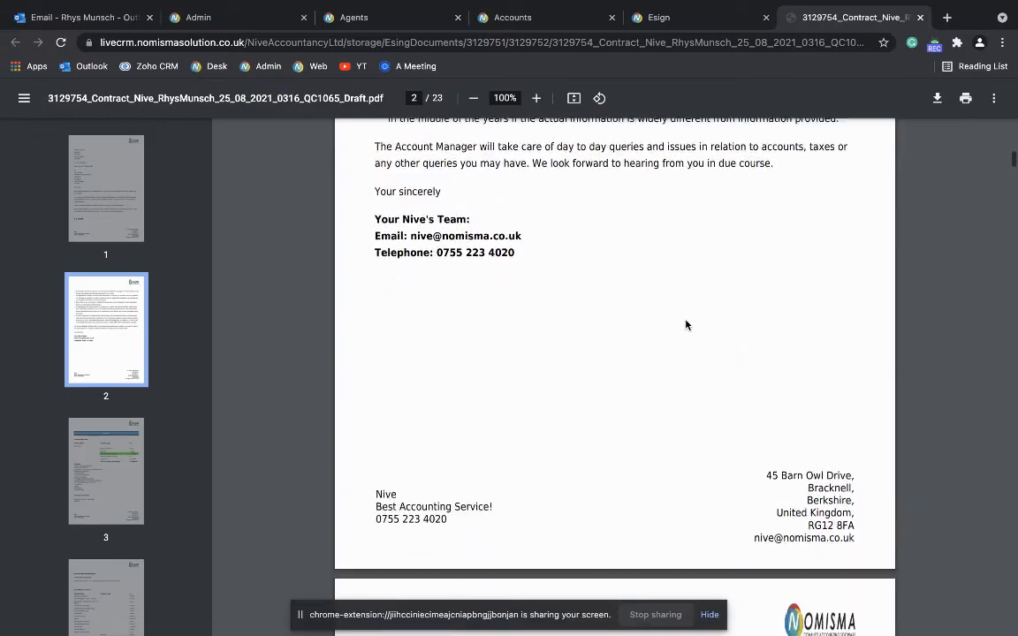
scroll(685, 325, down, 12)
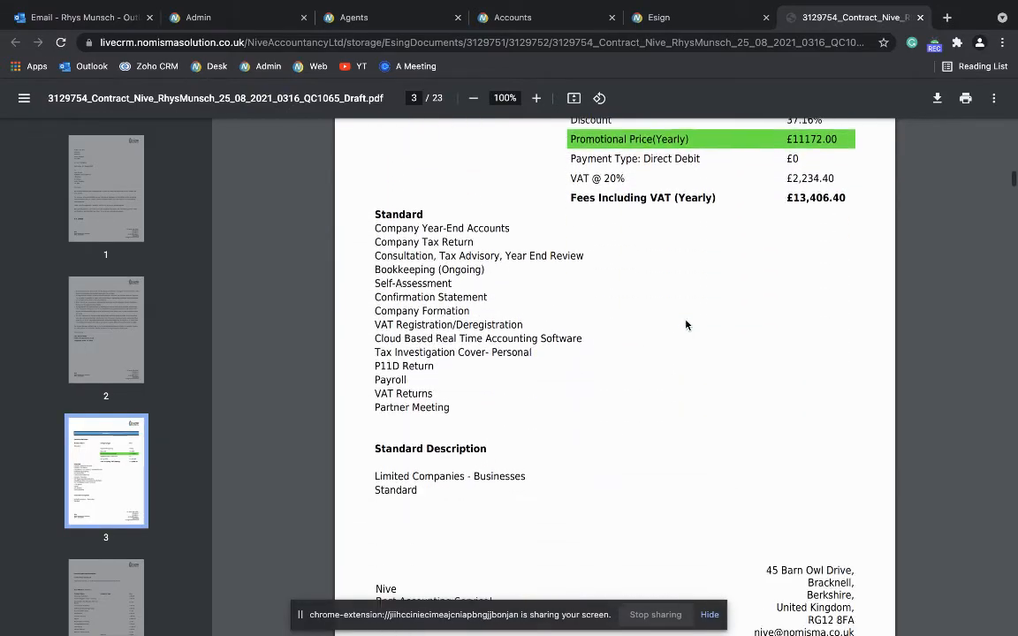
scroll(686, 325, down, 11)
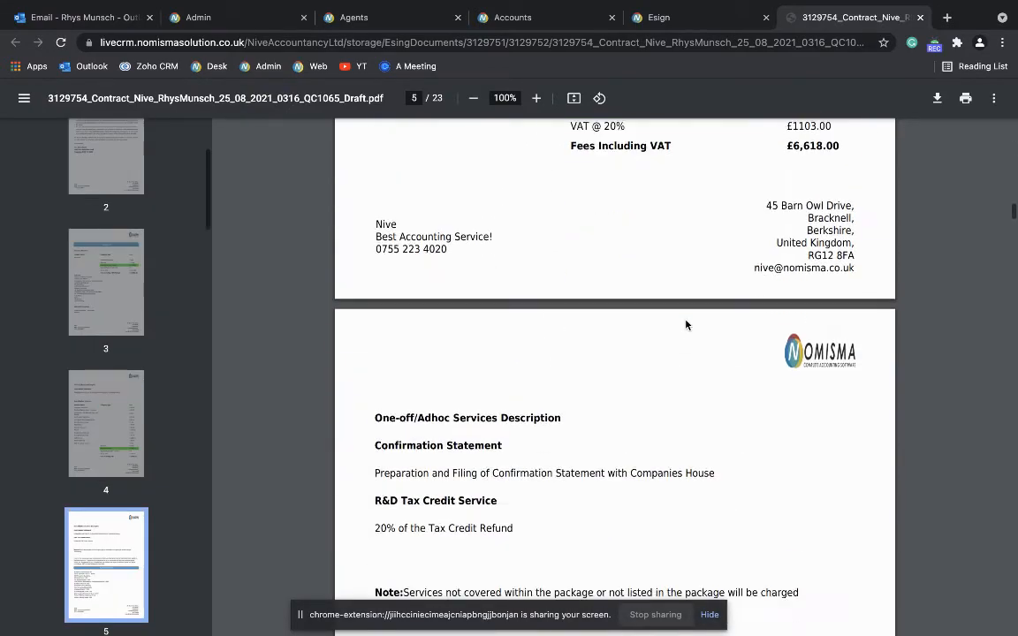
scroll(575, 376, down, 20)
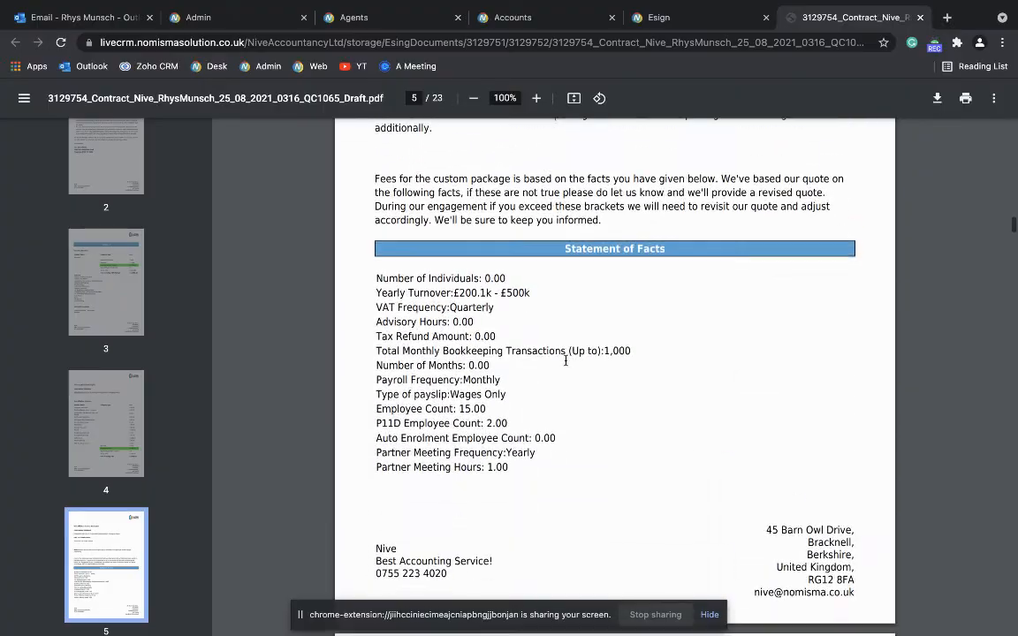
scroll(574, 376, down, 10)
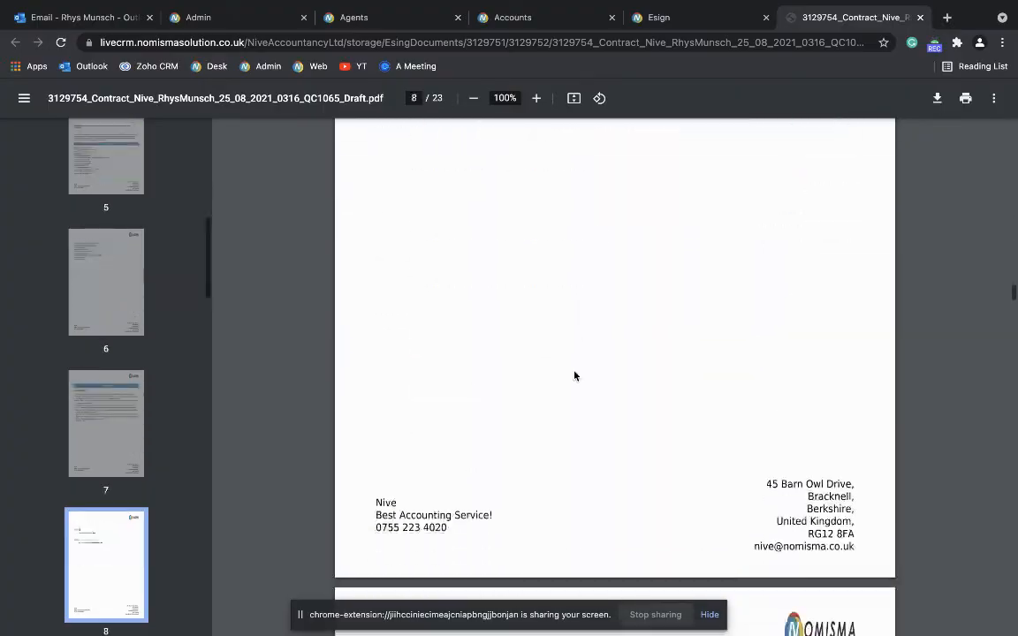
scroll(574, 375, up, 2)
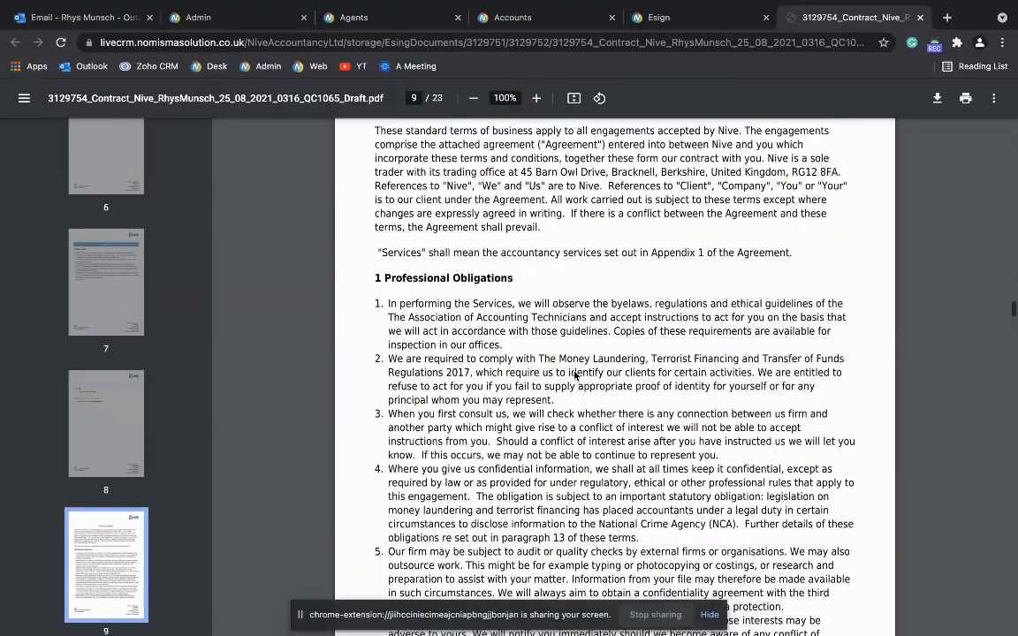
scroll(570, 372, down, 12)
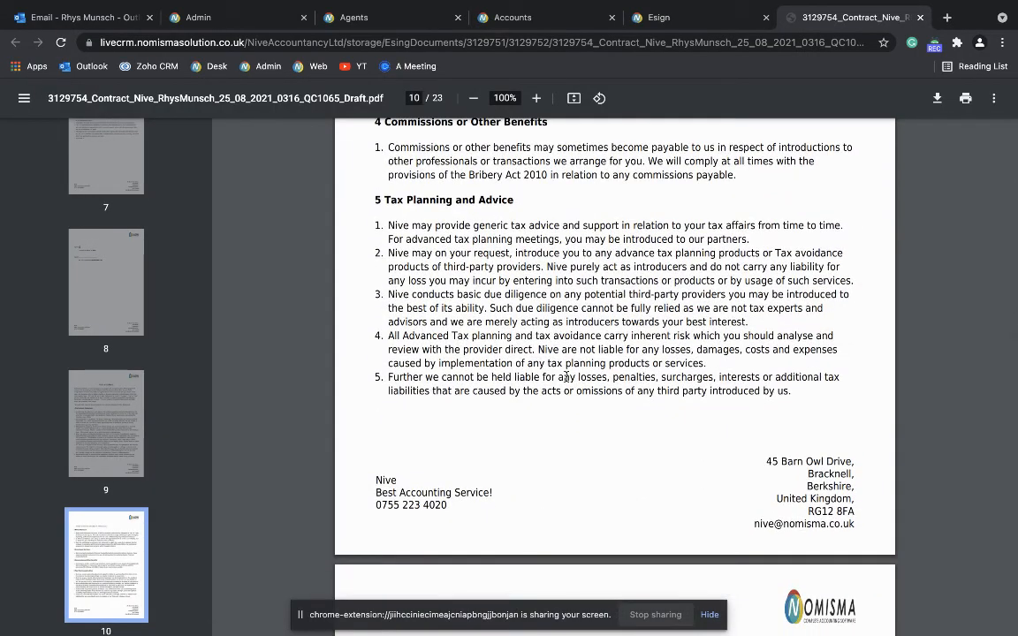
scroll(566, 372, down, 10)
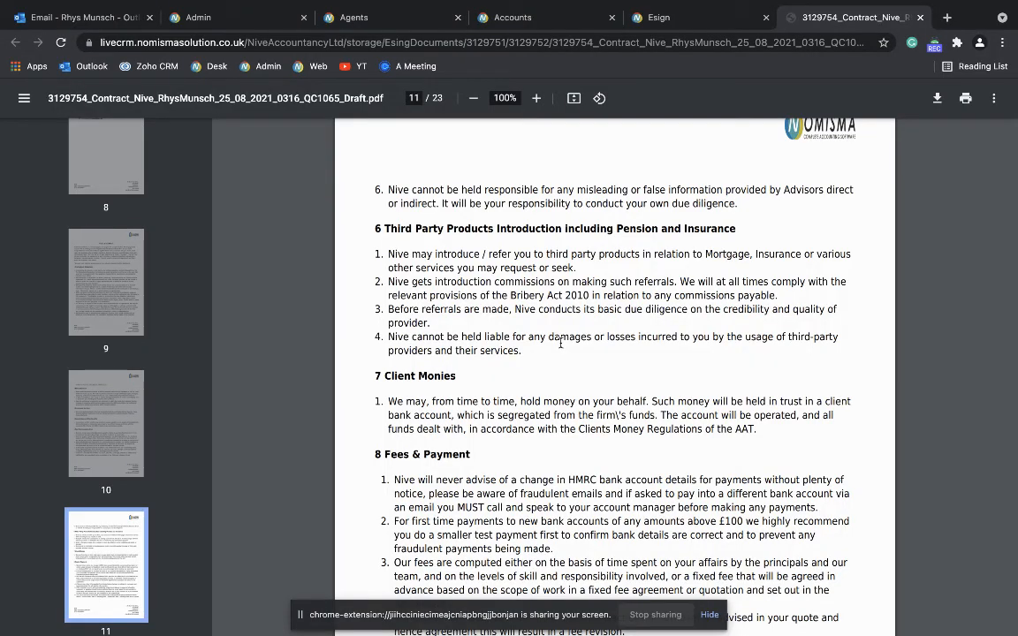
scroll(560, 343, down, 20)
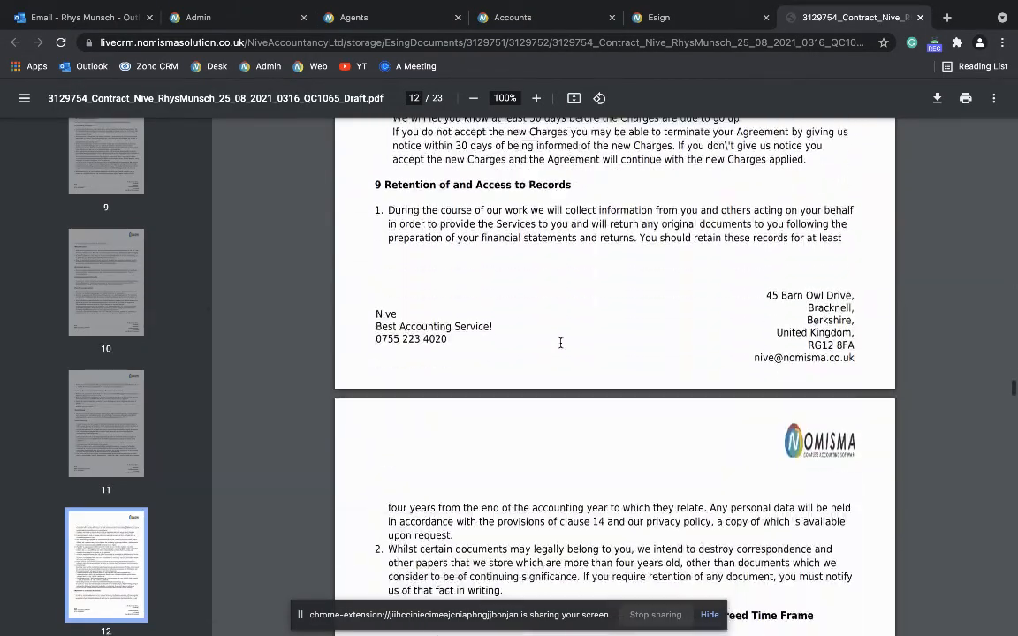
scroll(560, 343, down, 20)
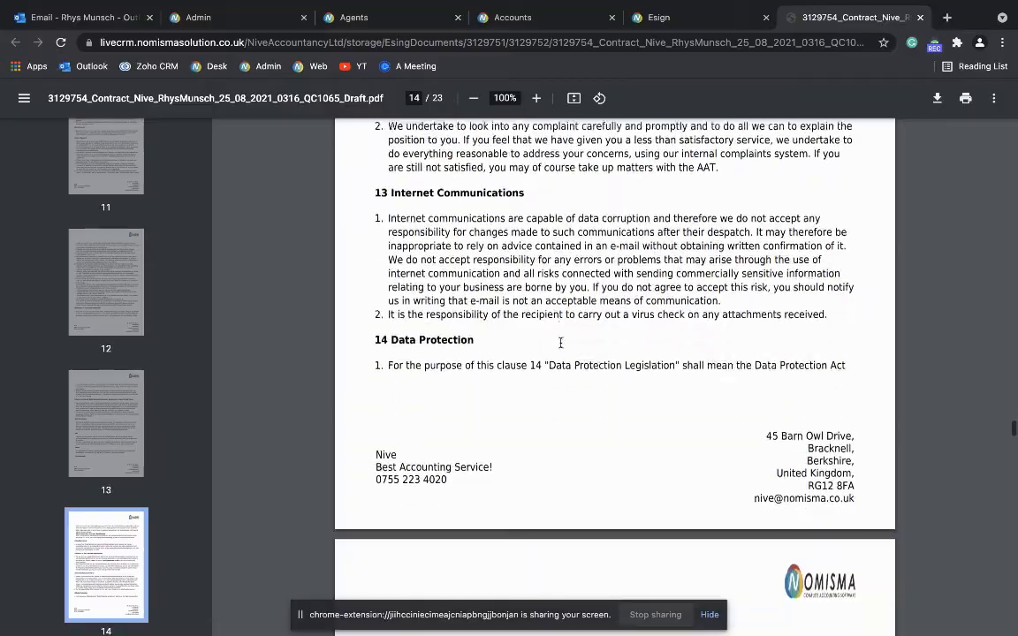
scroll(561, 343, down, 6)
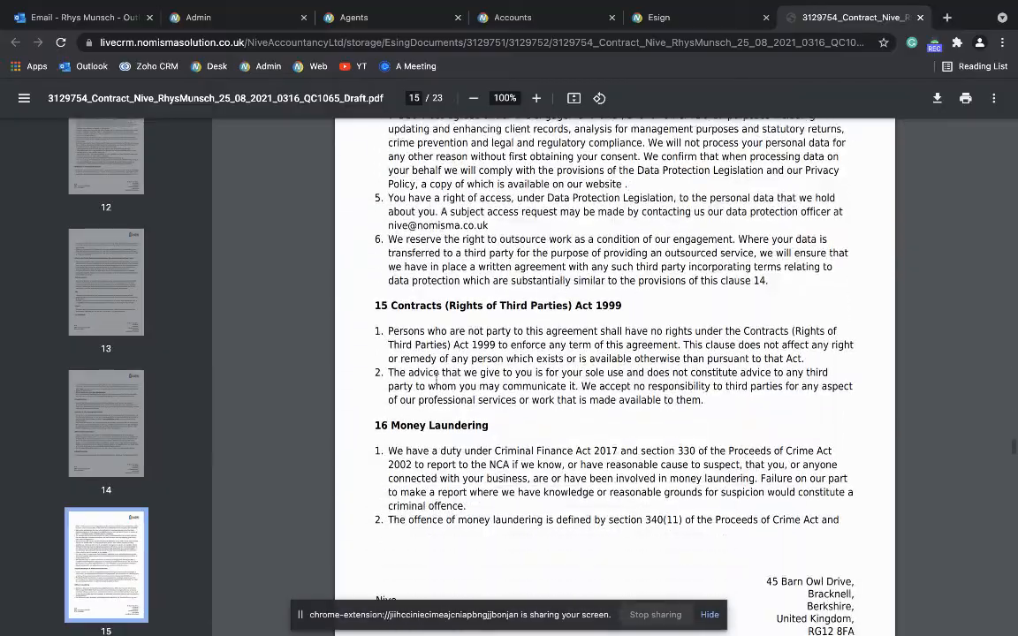
scroll(648, 375, down, 20)
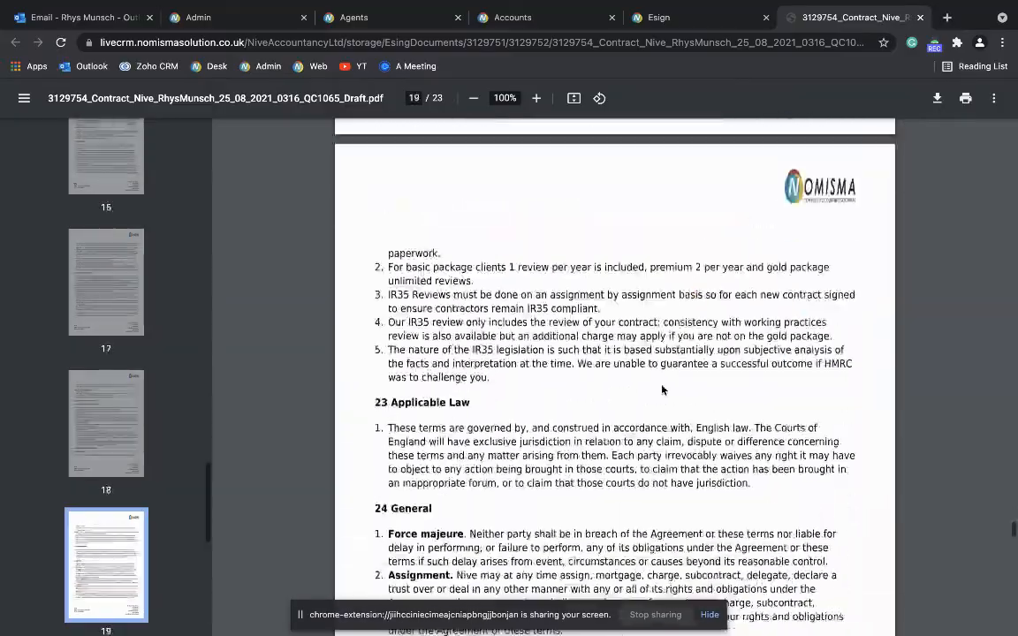
scroll(662, 390, down, 10)
scroll(663, 389, up, 4)
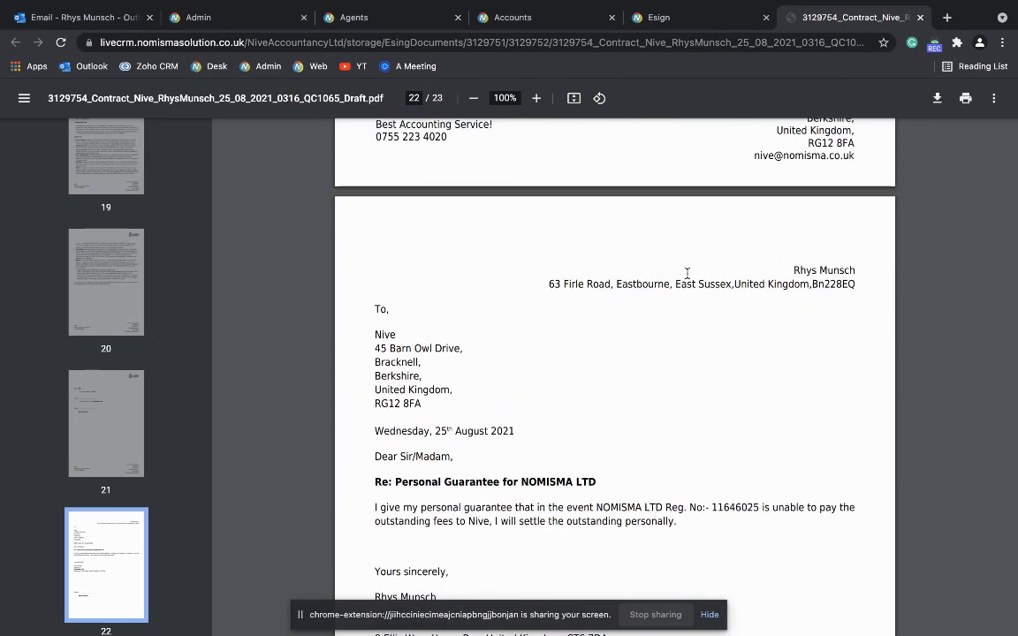
scroll(820, 310, up, 2)
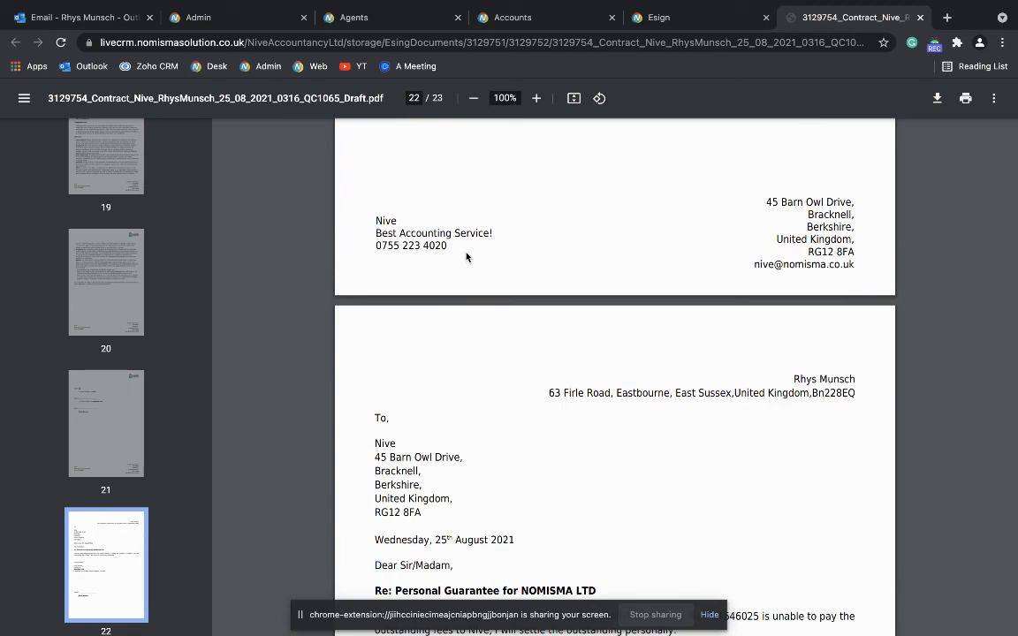
scroll(608, 382, down, 4)
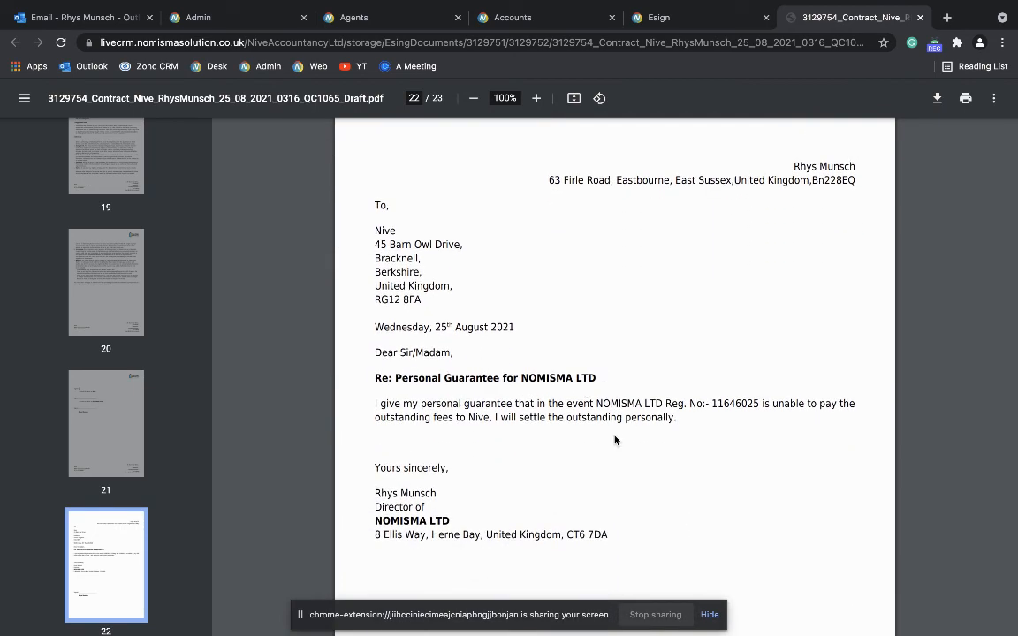
scroll(624, 449, down, 6)
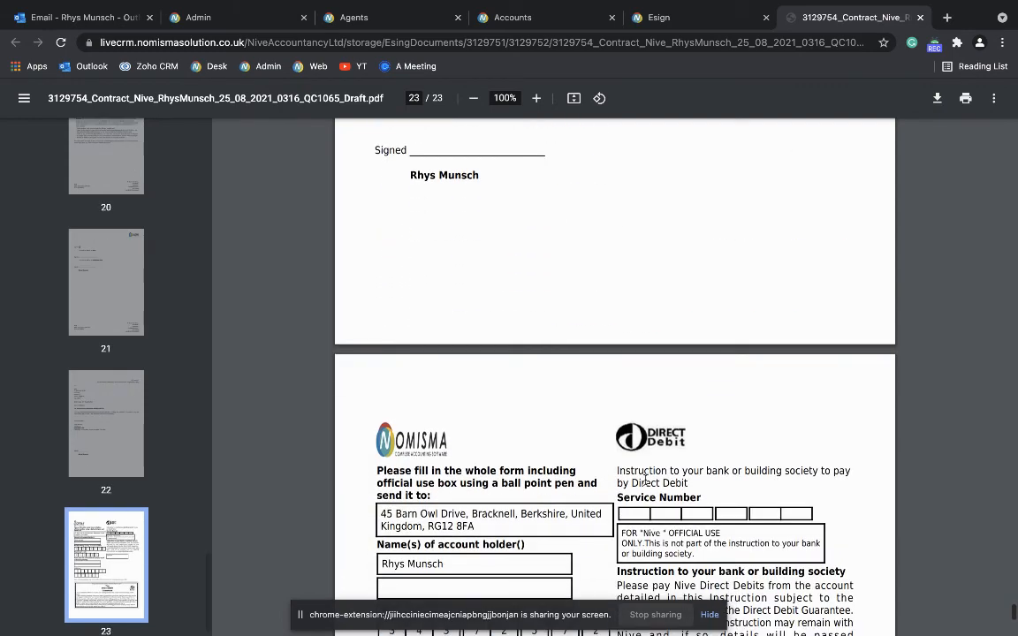
scroll(654, 488, down, 3)
scroll(685, 324, up, 10)
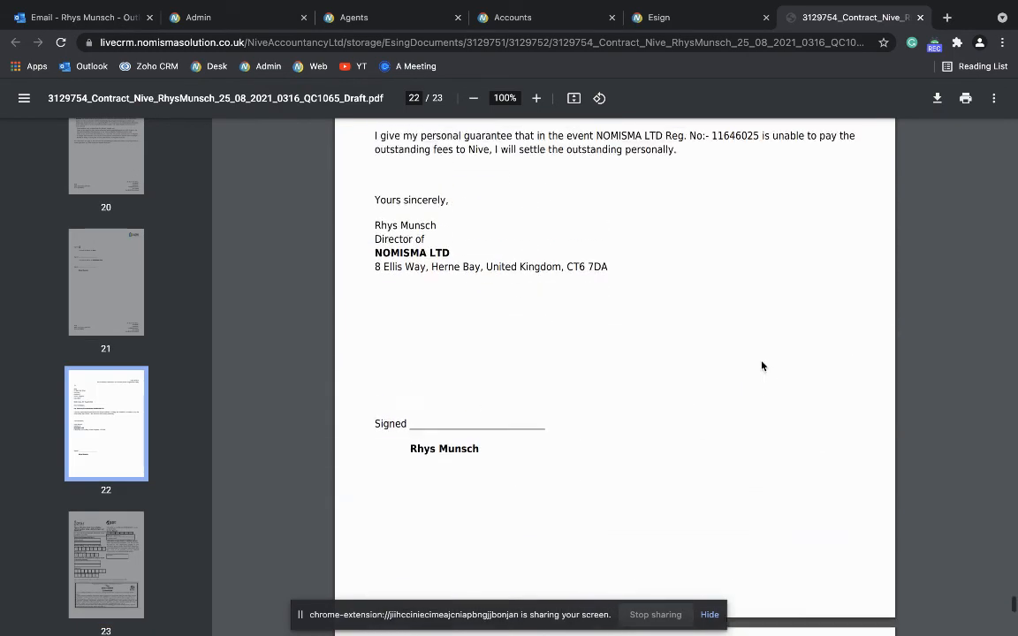
scroll(431, 442, up, 6)
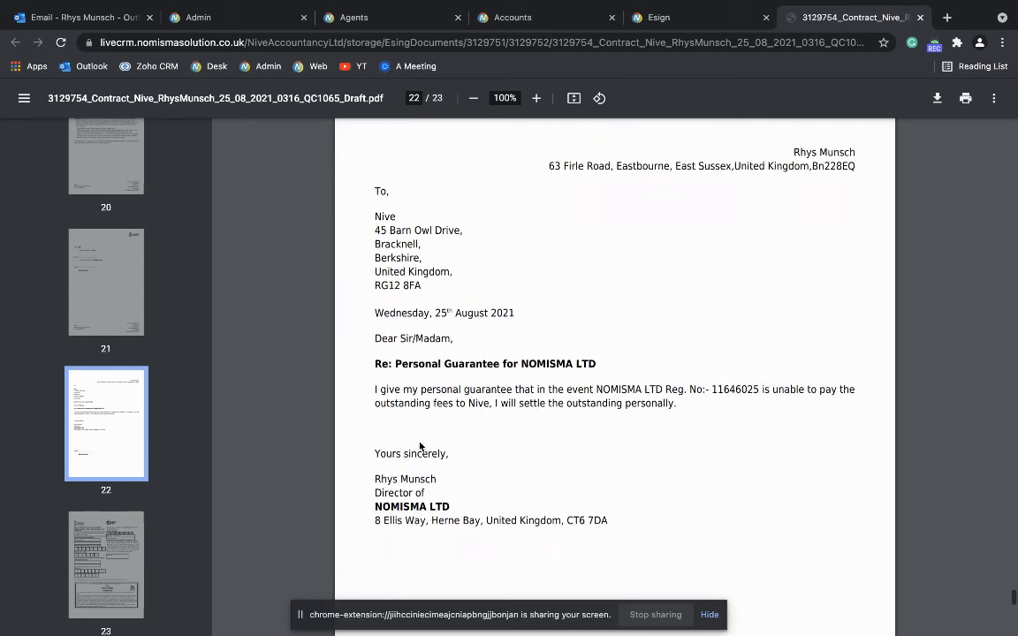
scroll(430, 442, up, 7)
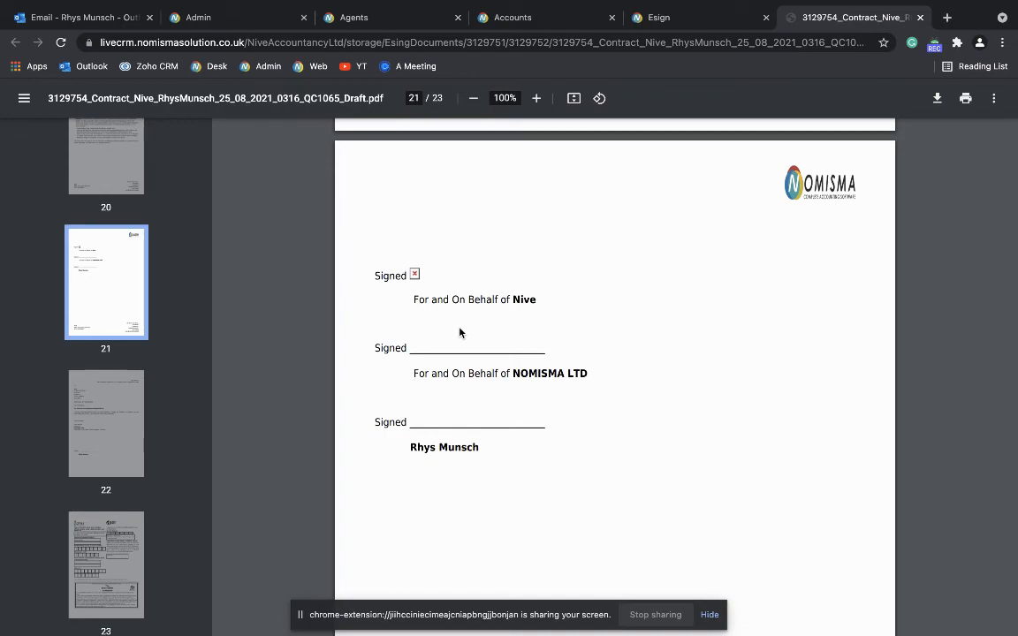
scroll(459, 332, up, 12)
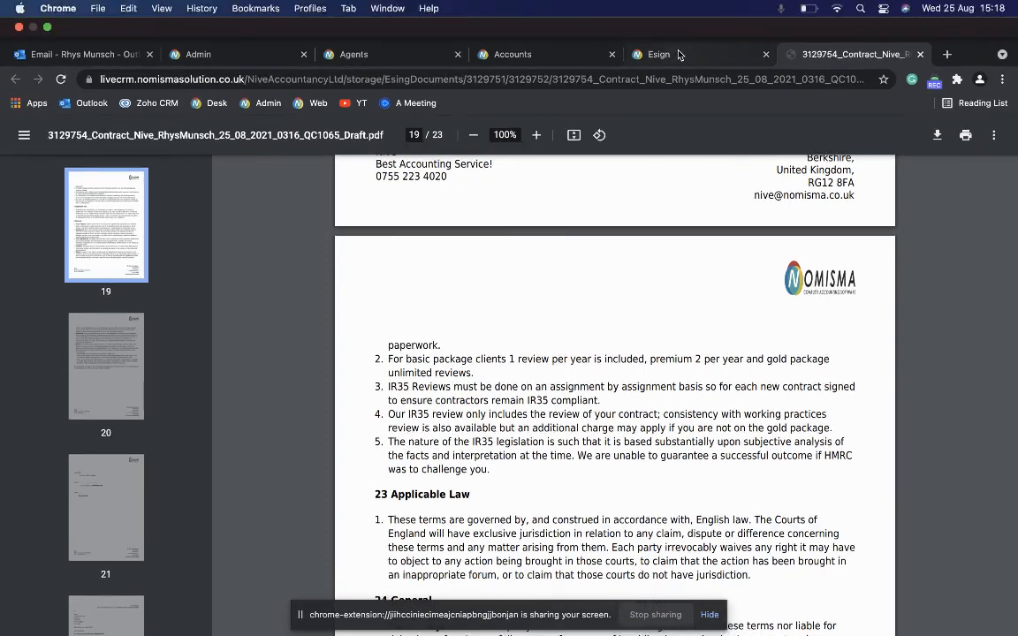
click(671, 16)
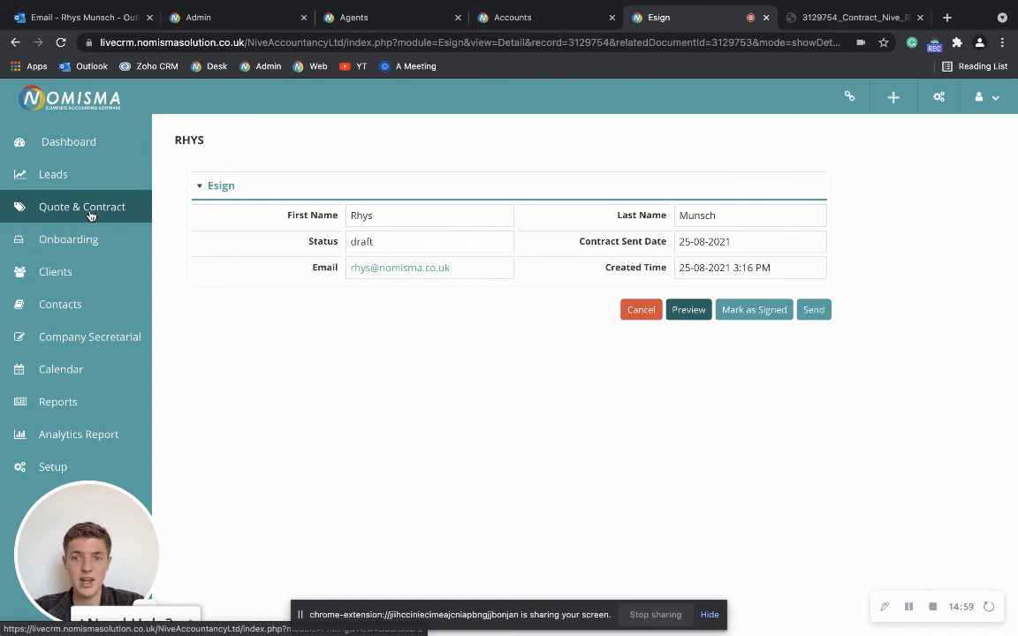
- Mark the contract as signed, confirm, and go to the Client Onboarding list
click(750, 311)
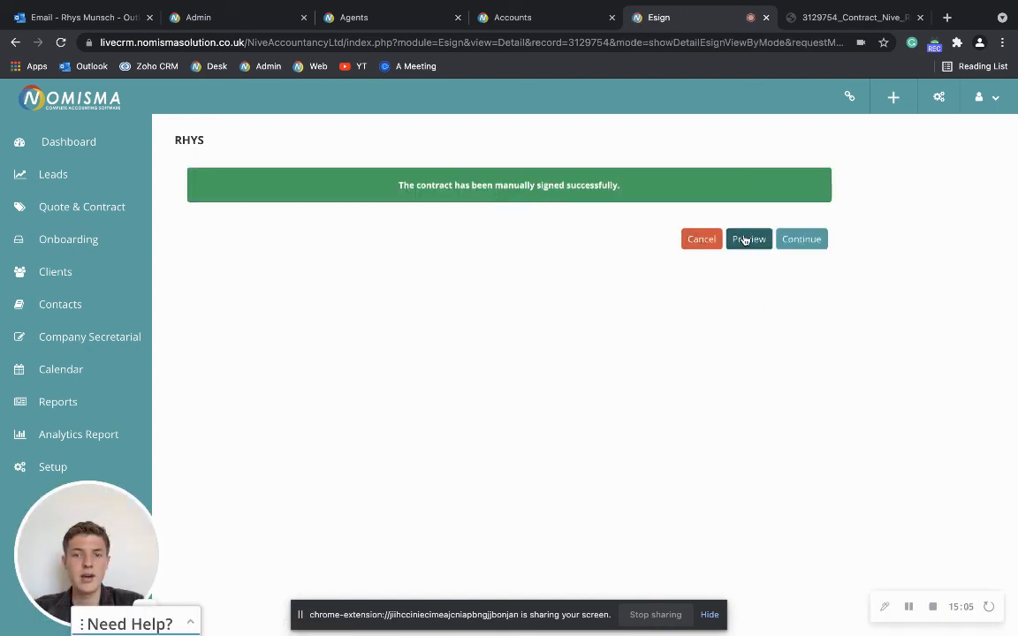
click(784, 239)
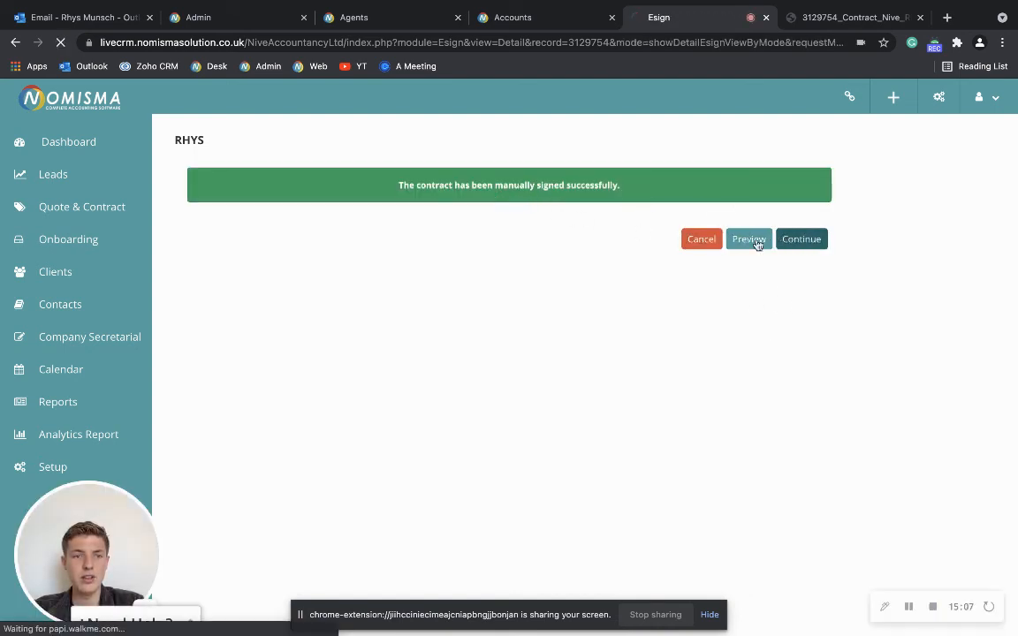
click(99, 239)
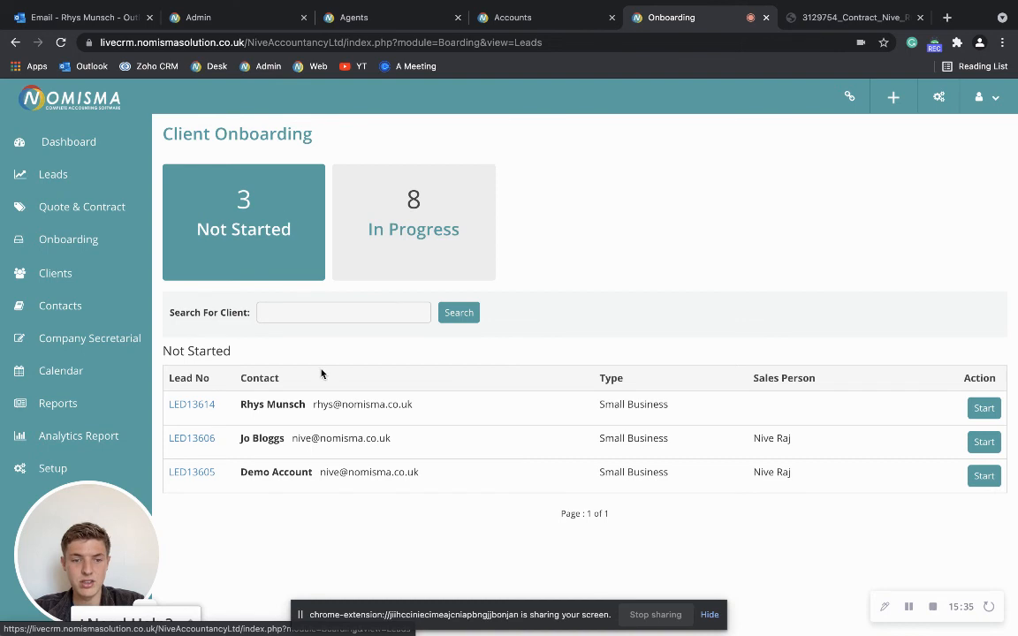
- Start onboarding the new lead from the Not Started table, then bring up the in-app help panel
click(984, 409)
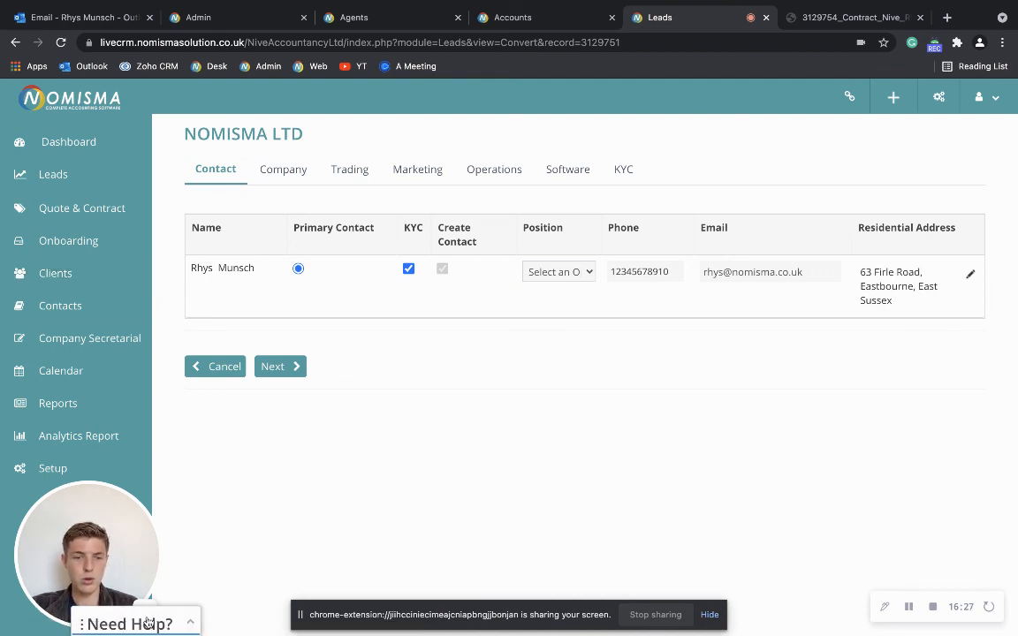
click(156, 627)
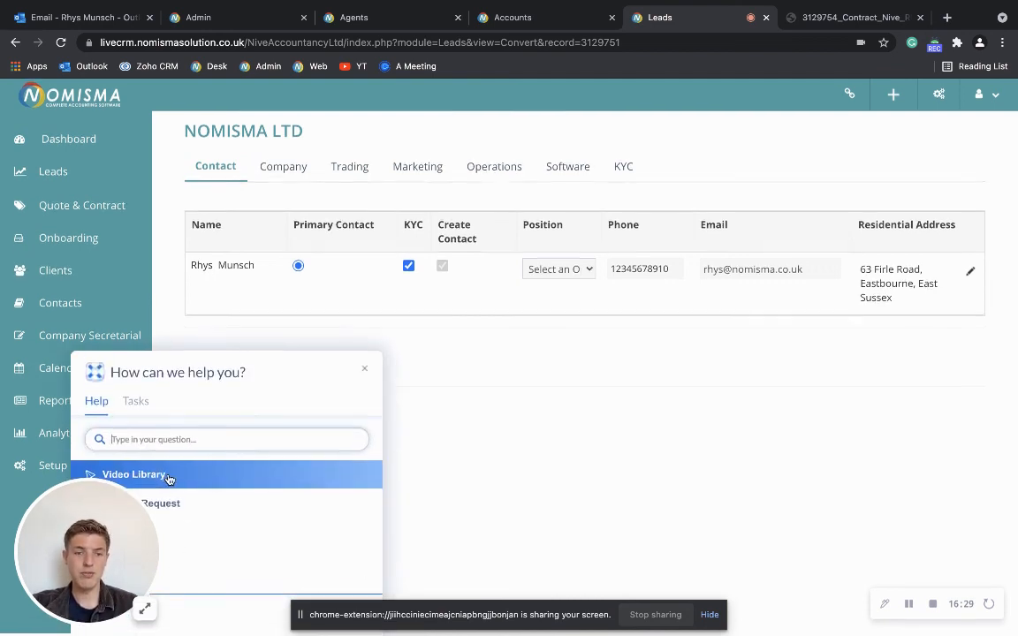
click(150, 440)
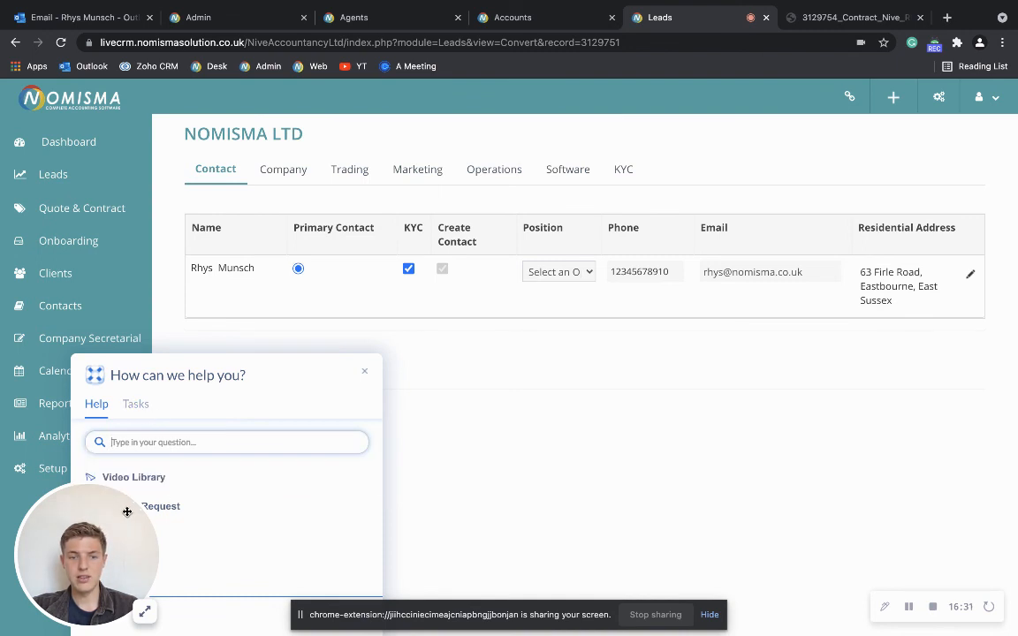
click(138, 403)
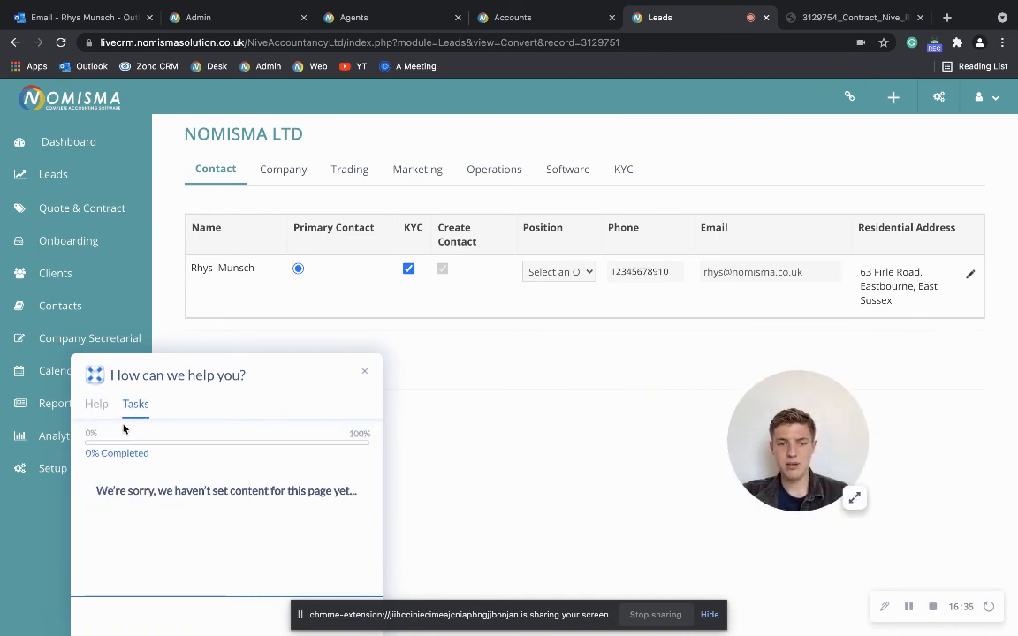
click(97, 408)
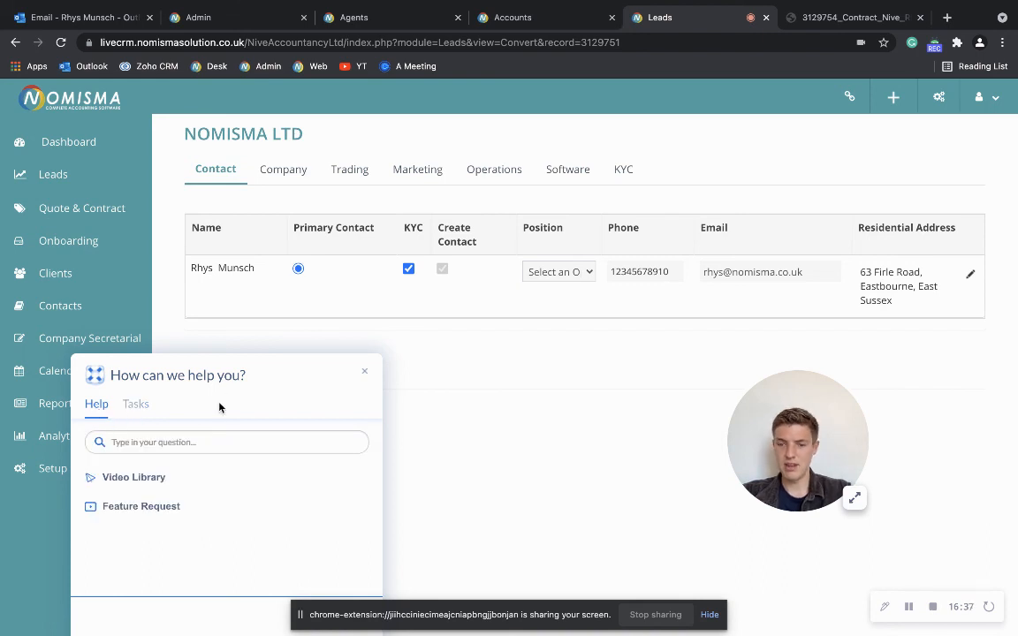
click(366, 372)
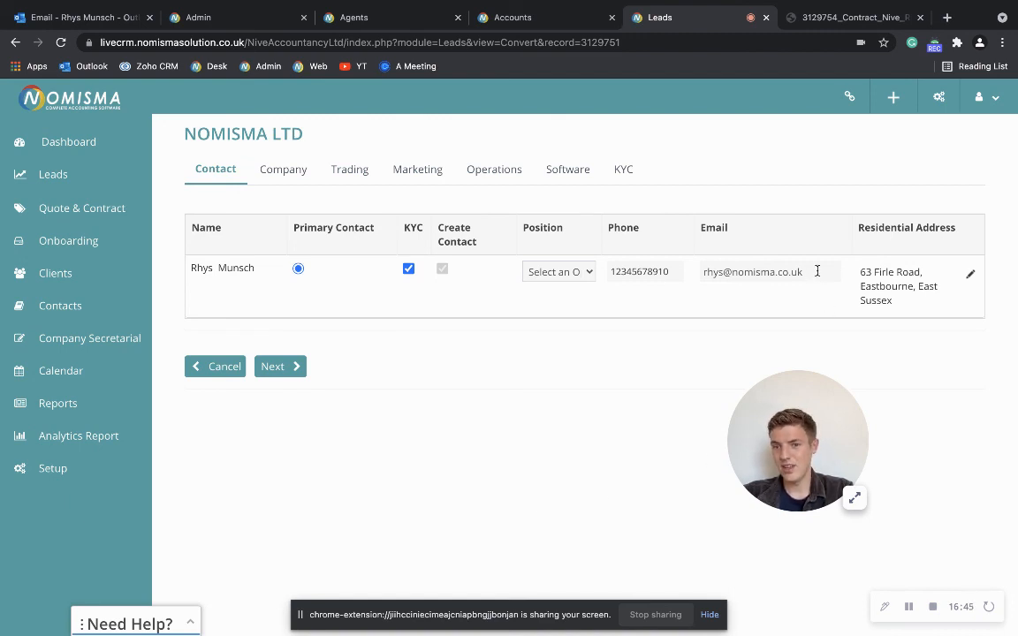
drag(818, 270, 702, 270)
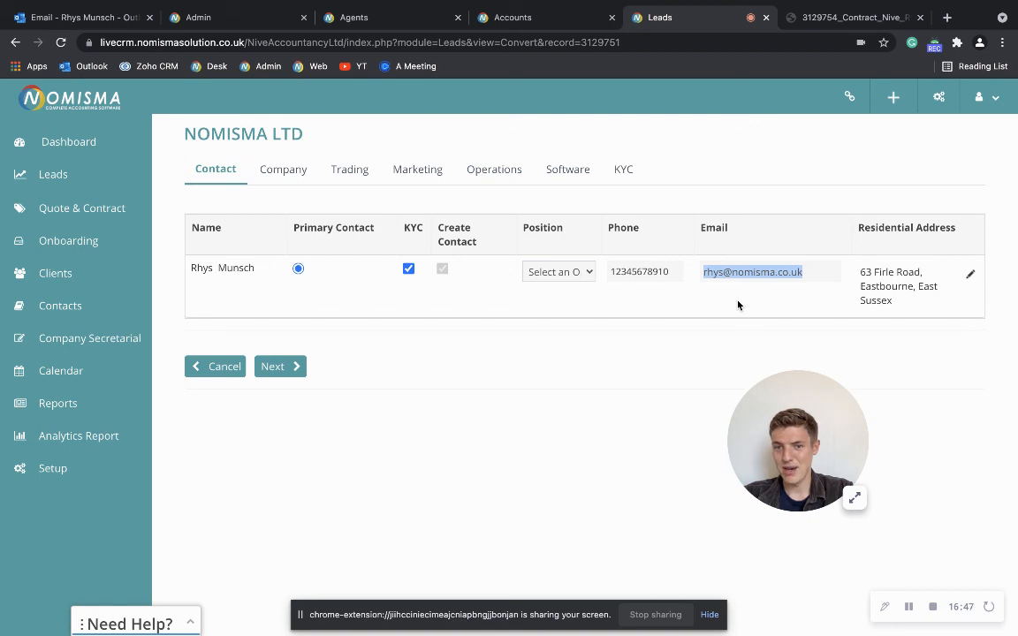